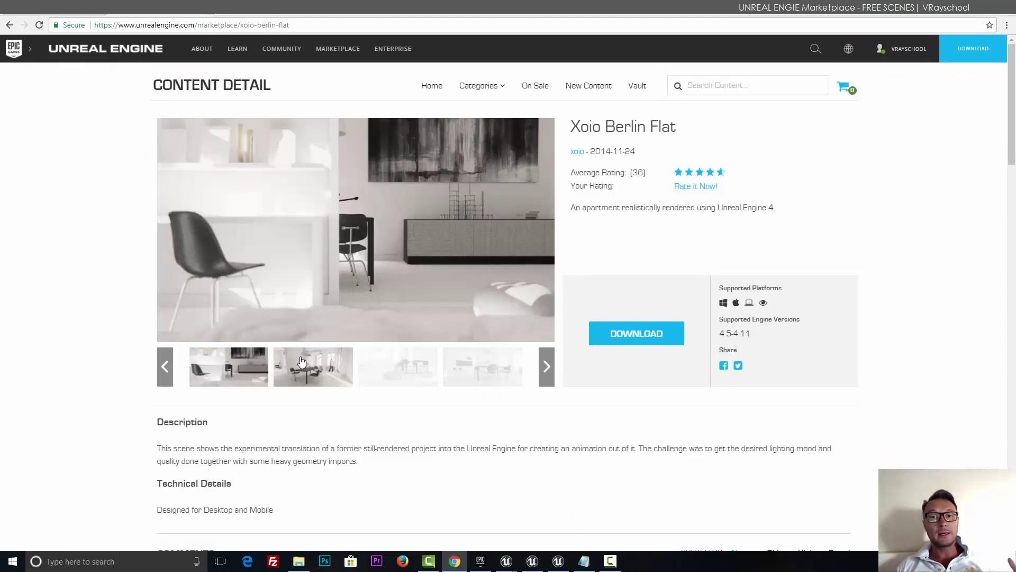
Step: View the second, third and fourth preview images of the Xoio Berlin Flat apartment scene
{"action": "left_click", "coordinate": [303, 363]}
{"action": "left_click", "coordinate": [388, 370]}
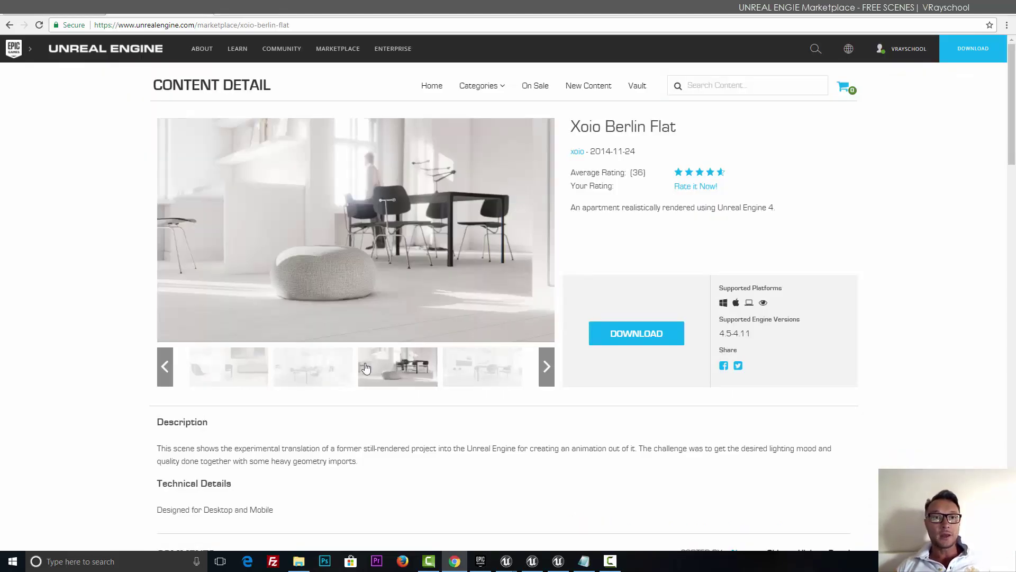
{"action": "left_click", "coordinate": [518, 380]}
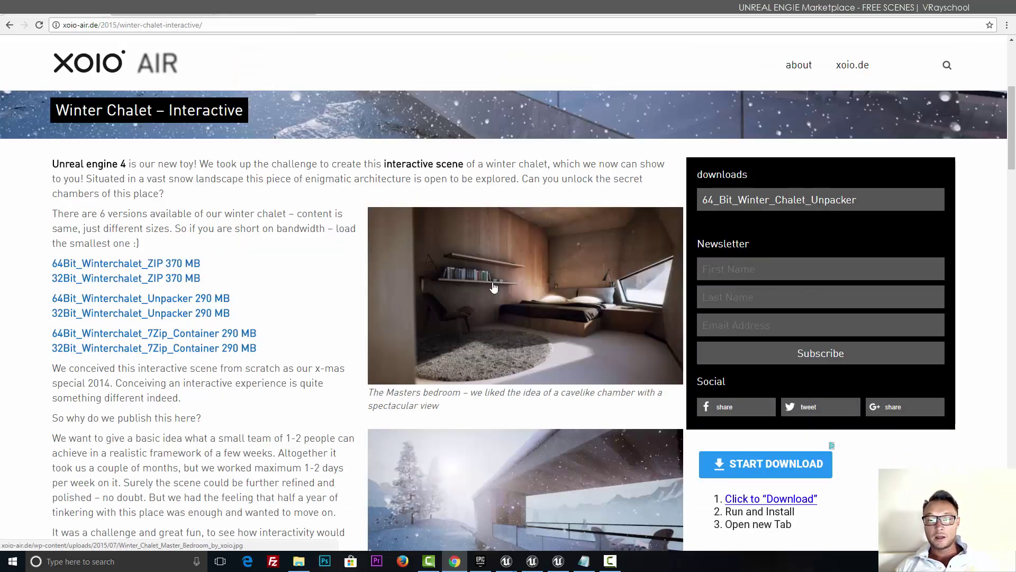
Step: Examine the Winter Chalet – Interactive article, including its scene images, captions and descriptive text
{"action": "scroll", "coordinate": [474, 485], "scroll_direction": "down", "scroll_amount": 2}
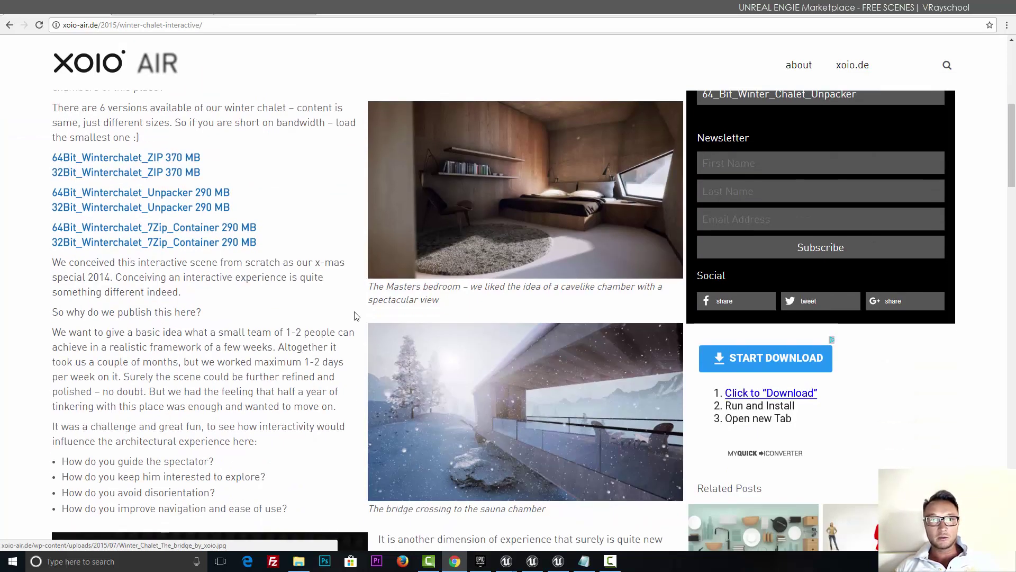
{"action": "scroll", "coordinate": [547, 380], "scroll_direction": "down", "scroll_amount": 20}
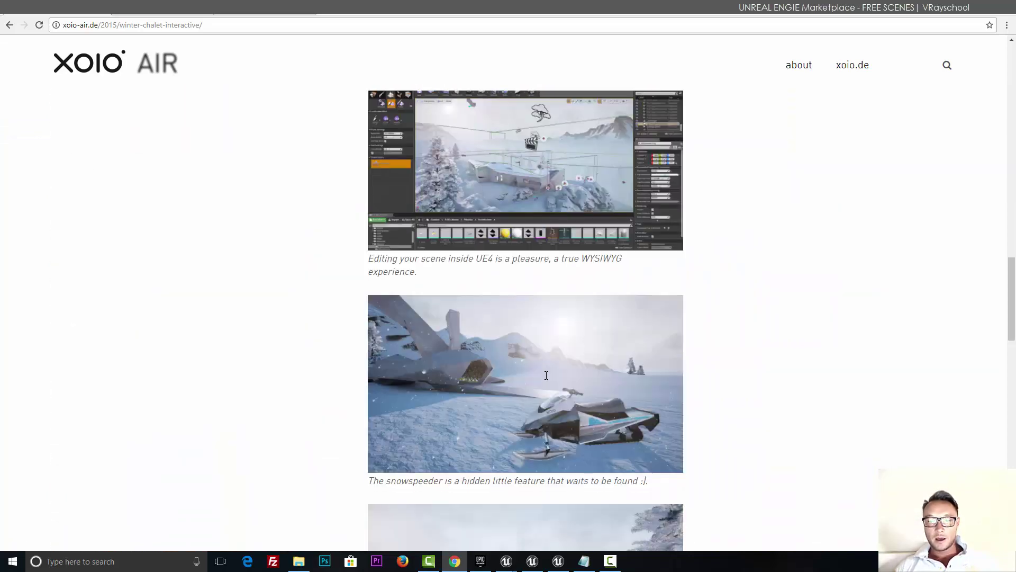
{"action": "scroll", "coordinate": [547, 380], "scroll_direction": "down", "scroll_amount": 6}
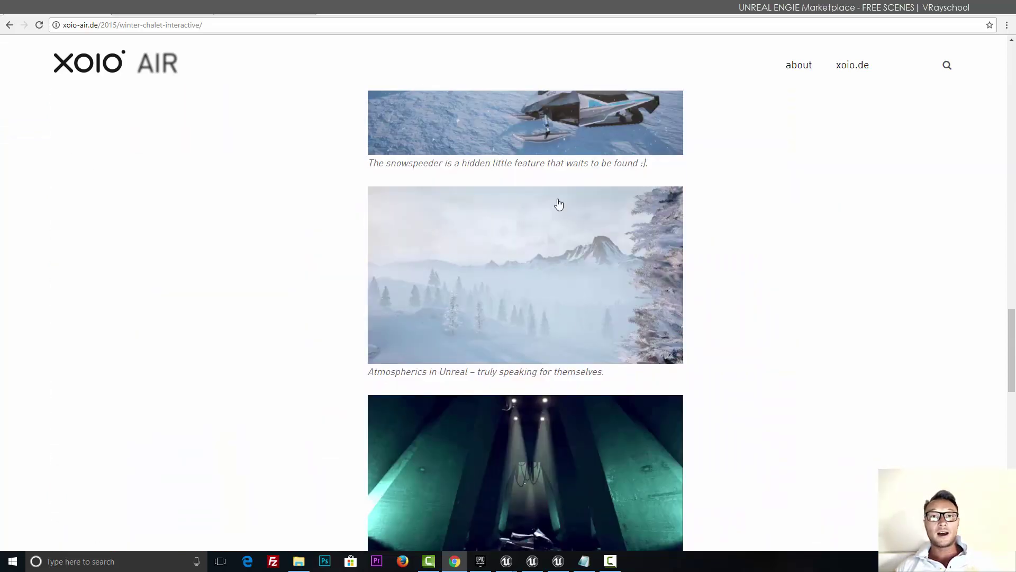
{"action": "scroll", "coordinate": [559, 384], "scroll_direction": "down", "scroll_amount": 3}
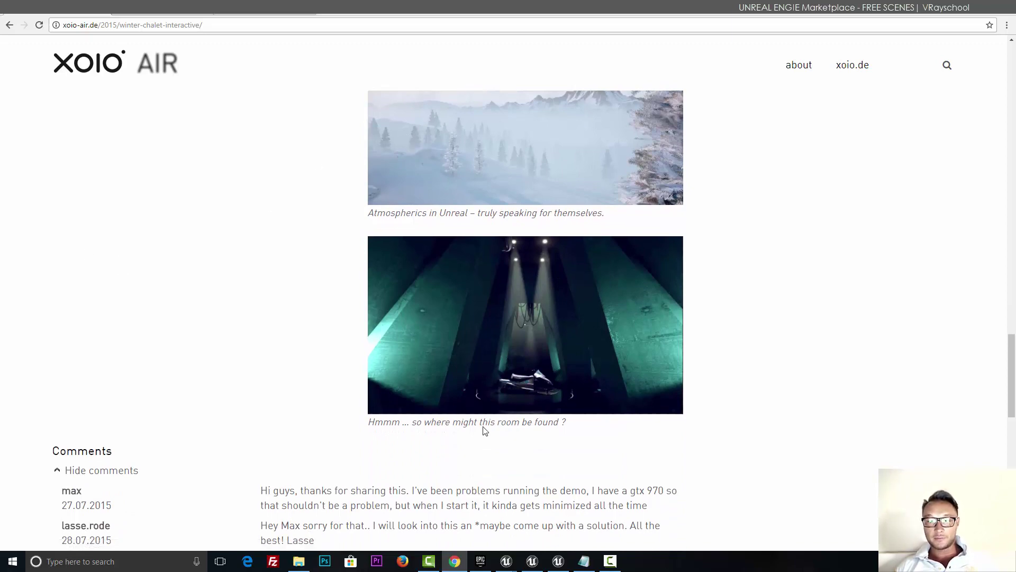
{"action": "scroll", "coordinate": [524, 426], "scroll_direction": "up", "scroll_amount": 11}
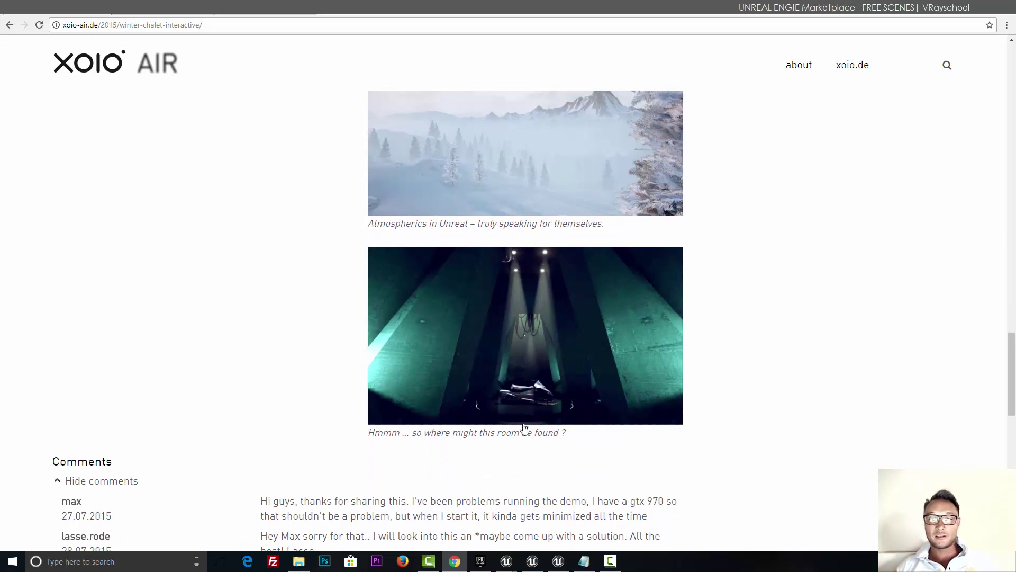
{"action": "scroll", "coordinate": [519, 424], "scroll_direction": "up", "scroll_amount": 7}
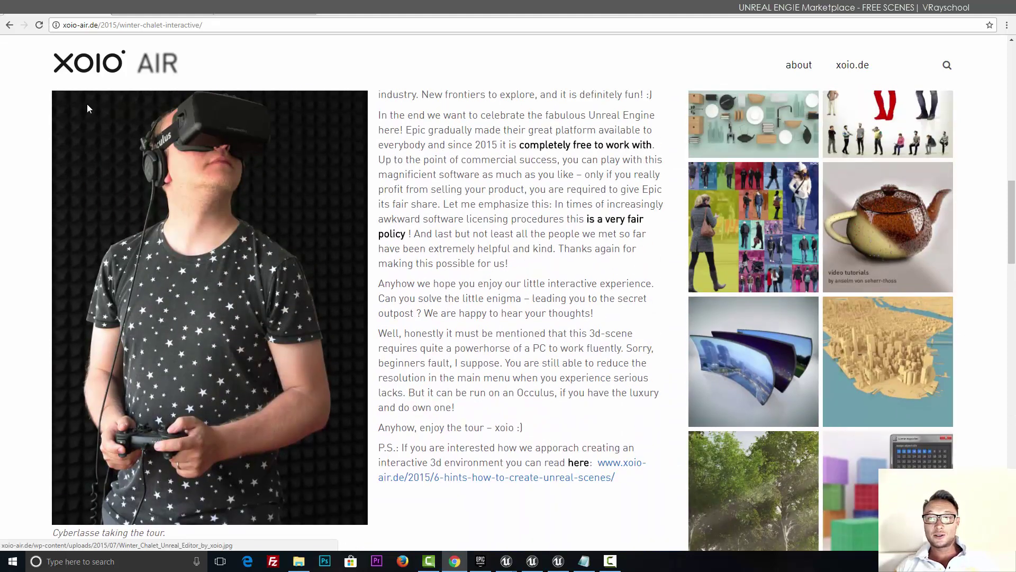
{"action": "scroll", "coordinate": [563, 394], "scroll_direction": "down", "scroll_amount": 7}
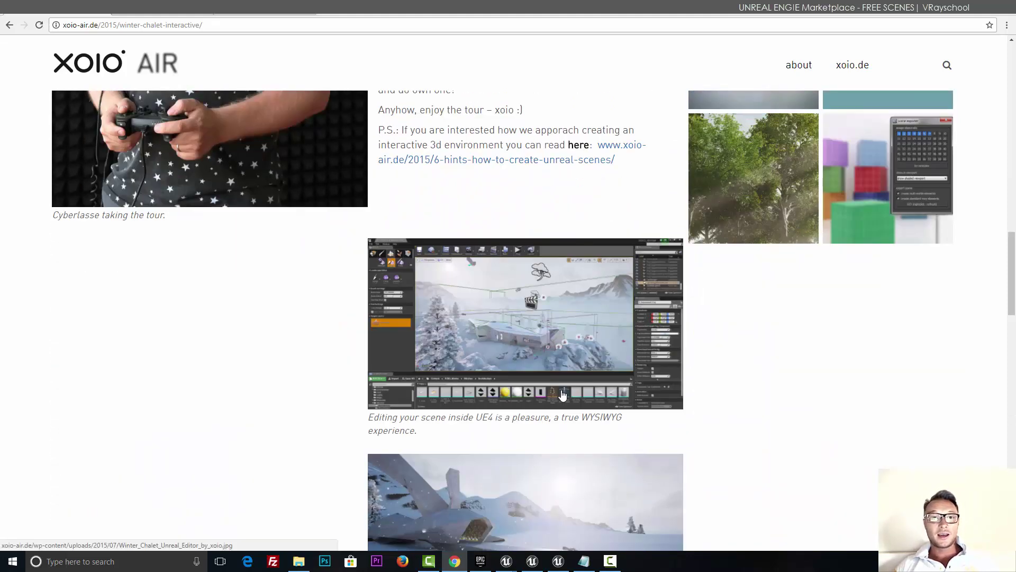
{"action": "scroll", "coordinate": [562, 395], "scroll_direction": "up", "scroll_amount": 8}
Step: Switch to the Nuts Nuts Facebook page and look through its videos and photos
{"action": "left_click", "coordinate": [147, 14]}
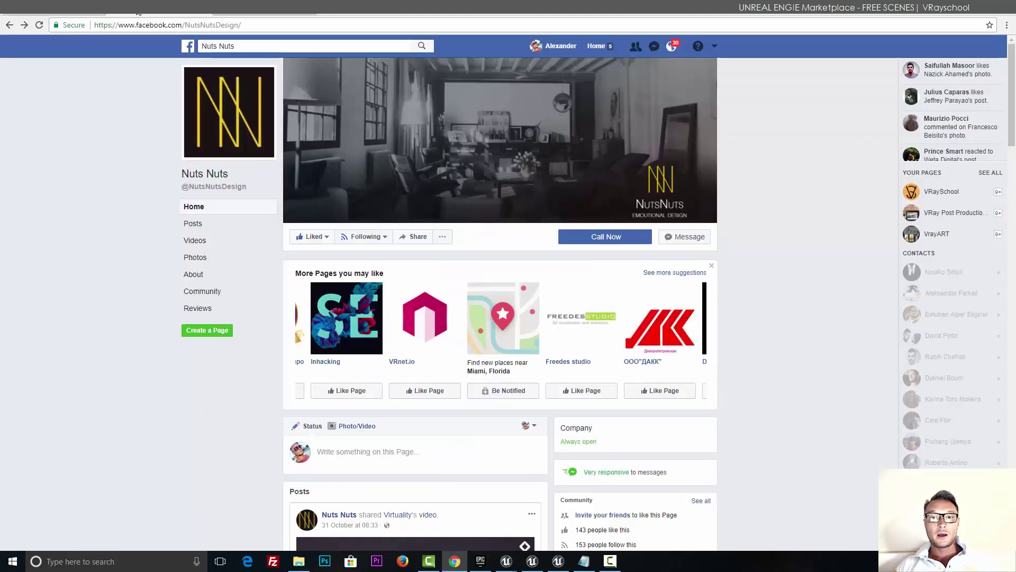
{"action": "scroll", "coordinate": [554, 307], "scroll_direction": "down", "scroll_amount": 4}
{"action": "scroll", "coordinate": [418, 298], "scroll_direction": "down", "scroll_amount": 18}
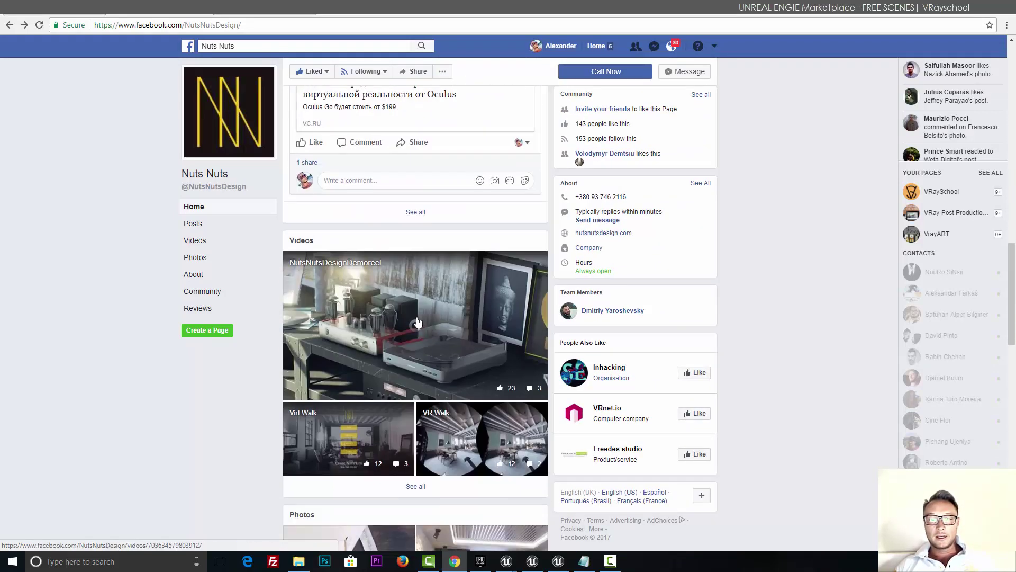
{"action": "scroll", "coordinate": [475, 409], "scroll_direction": "down", "scroll_amount": 3}
{"action": "scroll", "coordinate": [456, 407], "scroll_direction": "up", "scroll_amount": 5}
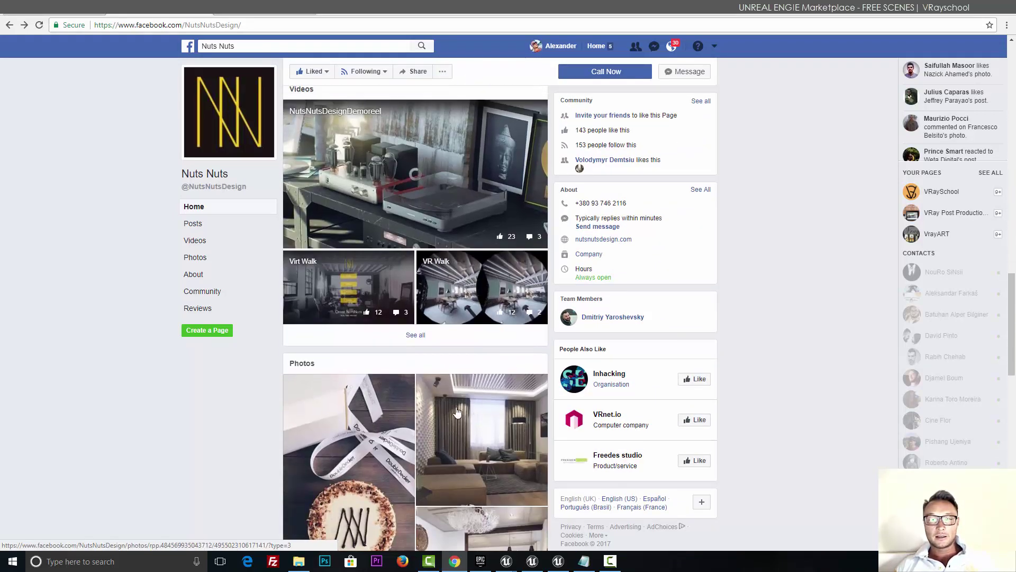
{"action": "scroll", "coordinate": [420, 463], "scroll_direction": "down", "scroll_amount": 2}
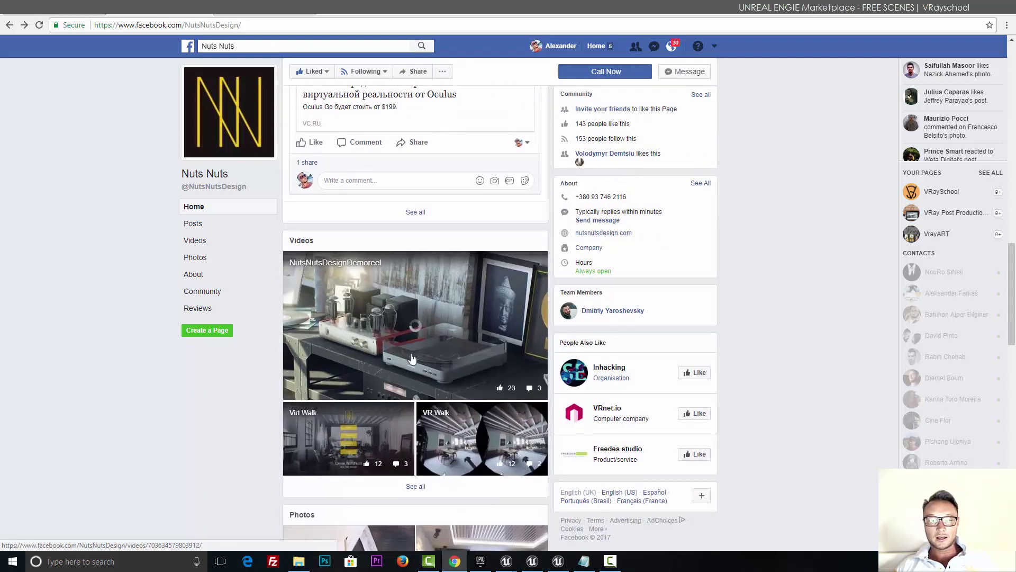
Step: Play the Virt Walk video and skip ahead to the apartment walkthrough
{"action": "left_click", "coordinate": [348, 443]}
{"action": "left_click", "coordinate": [262, 410]}
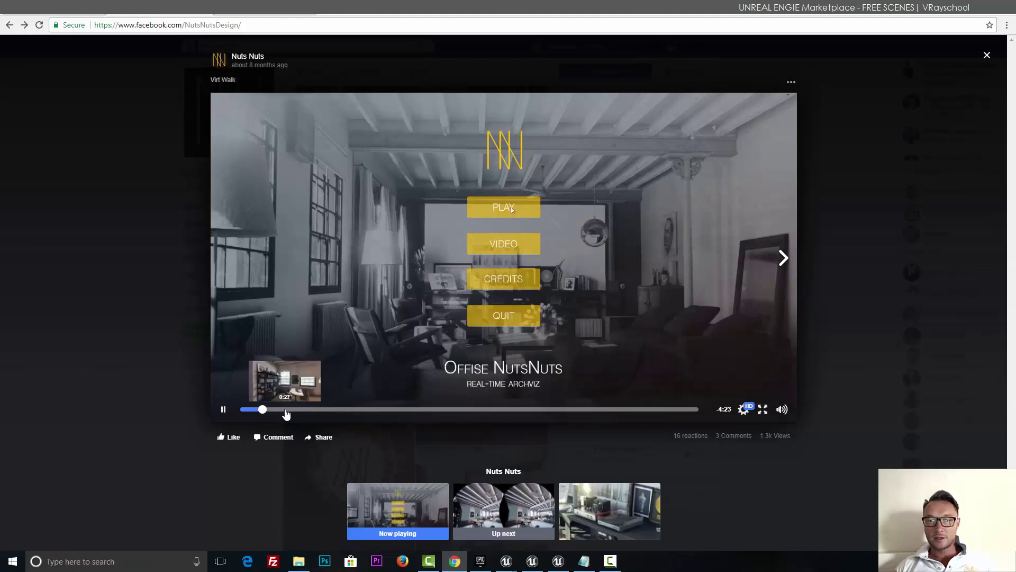
{"action": "left_click", "coordinate": [284, 410]}
{"action": "left_click", "coordinate": [329, 411]}
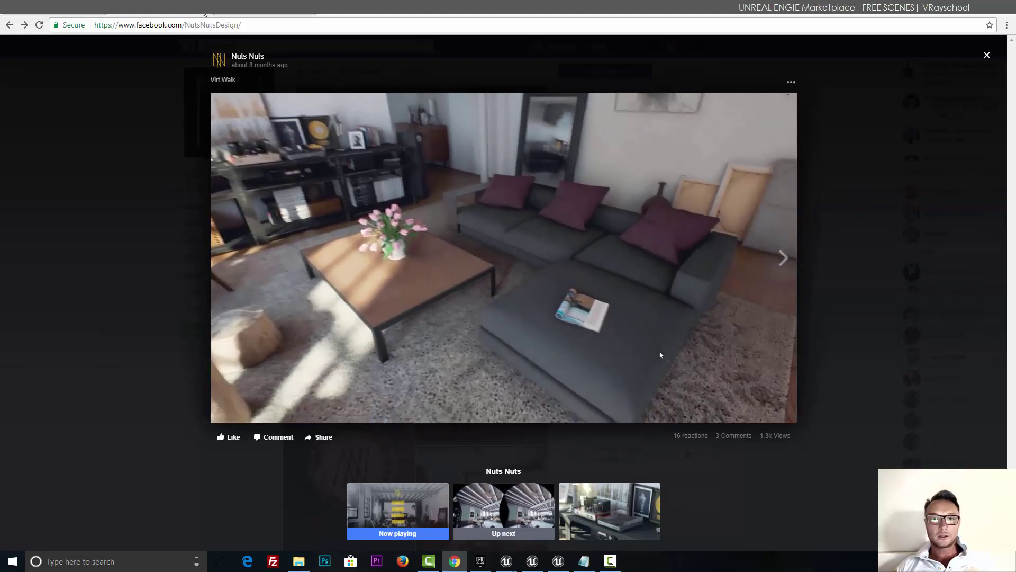
Step: Switch to the Unreal Engine website and open the Architectural Visualization category of the Marketplace
{"action": "left_click", "coordinate": [202, 13]}
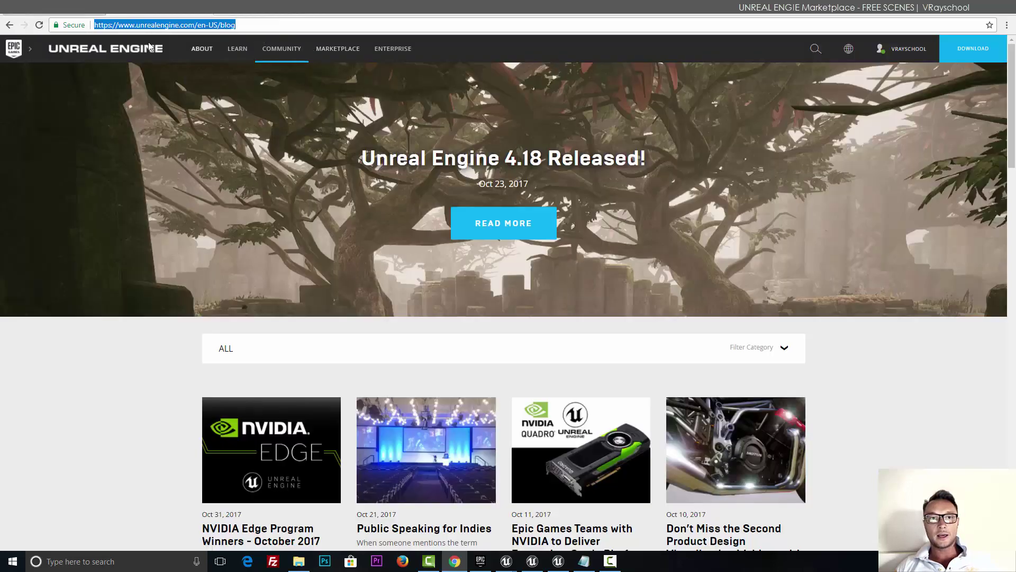
{"action": "left_click", "coordinate": [334, 48]}
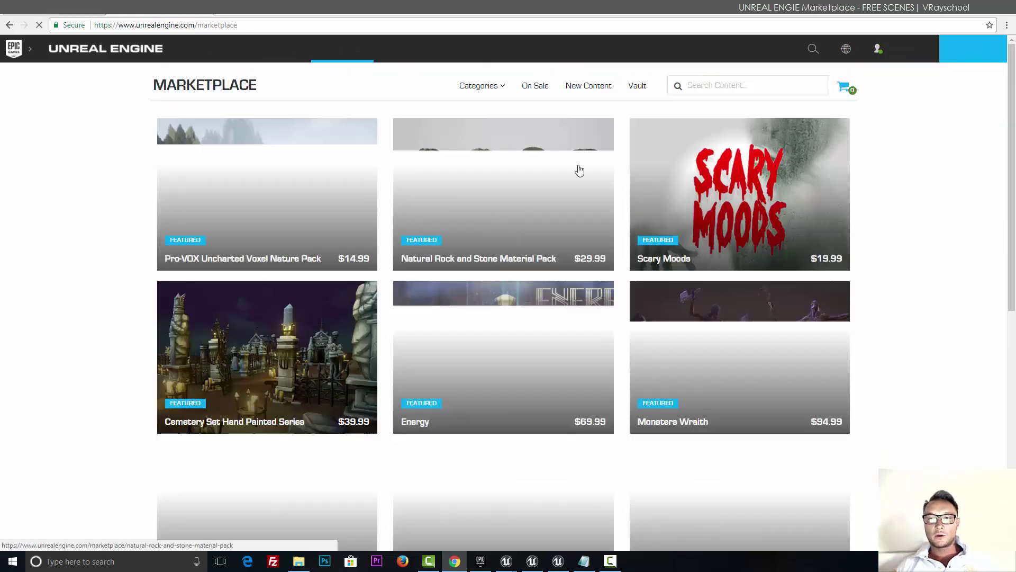
{"action": "mouse_move", "coordinate": [510, 87]}
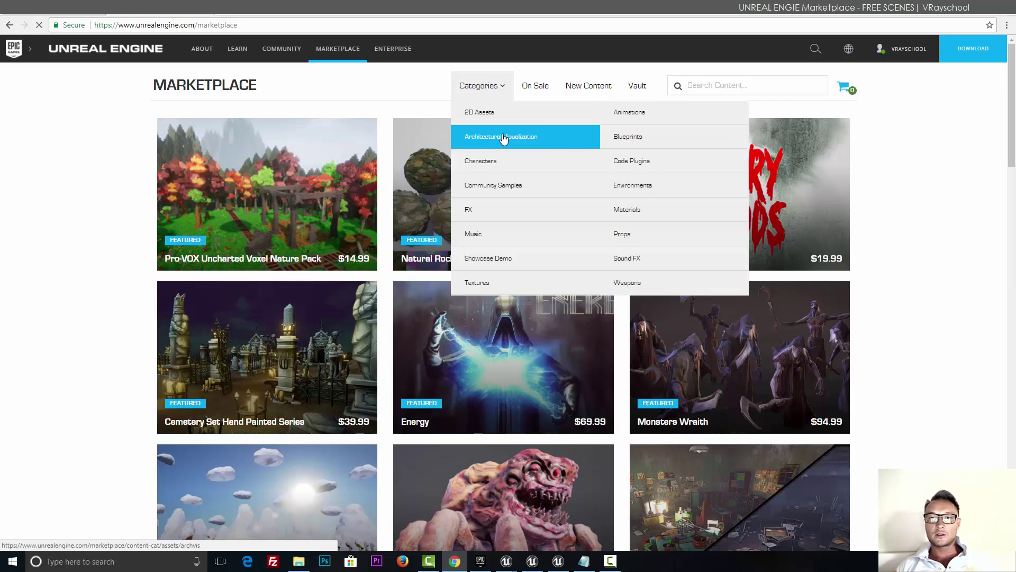
{"action": "left_click", "coordinate": [502, 139]}
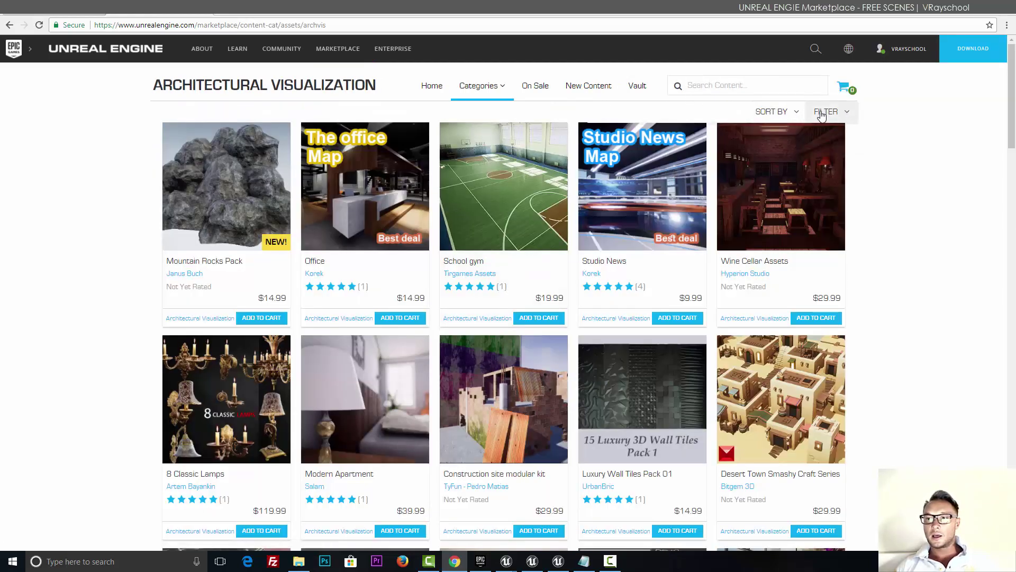
Step: Filter the Architectural Visualization listings and open the Xoio Berlin Flat content page
{"action": "left_click", "coordinate": [831, 112]}
{"action": "left_click", "coordinate": [603, 259]}
{"action": "left_click", "coordinate": [780, 317]}
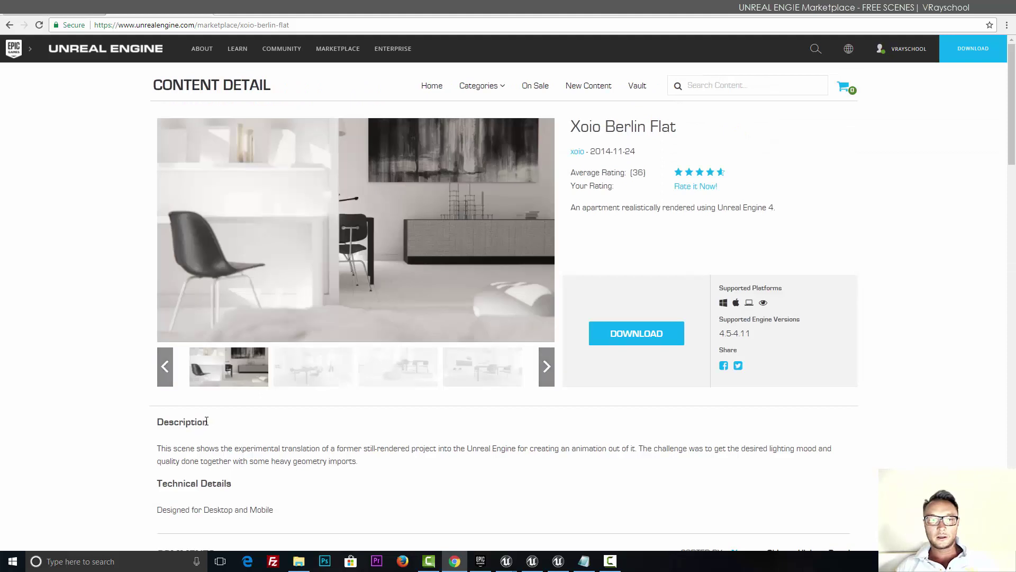
Step: Review the Xoio Berlin Flat preview images up to the dining table view and check the page's details
{"action": "left_click", "coordinate": [304, 364]}
{"action": "left_click", "coordinate": [371, 369]}
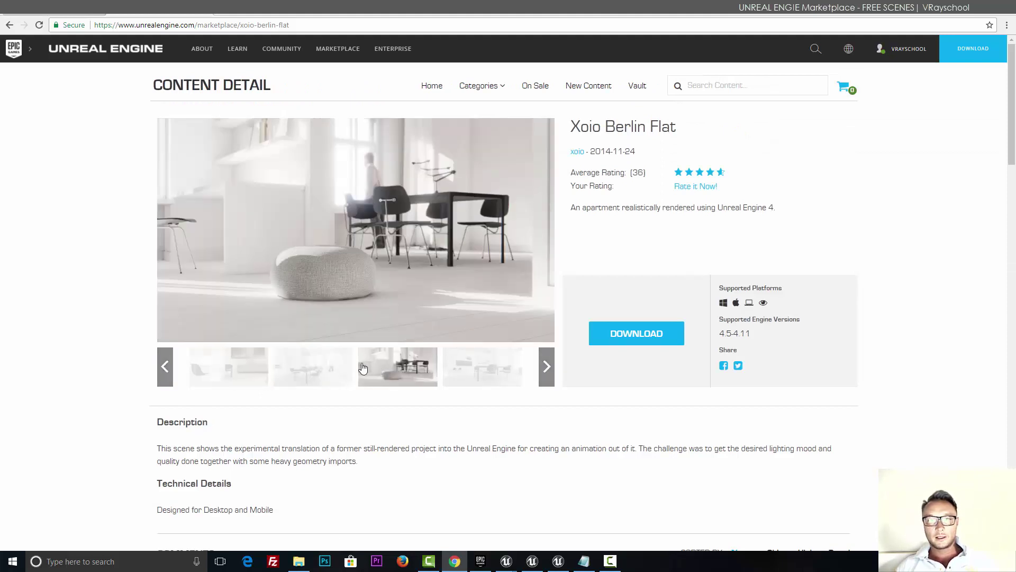
{"action": "left_click", "coordinate": [546, 366]}
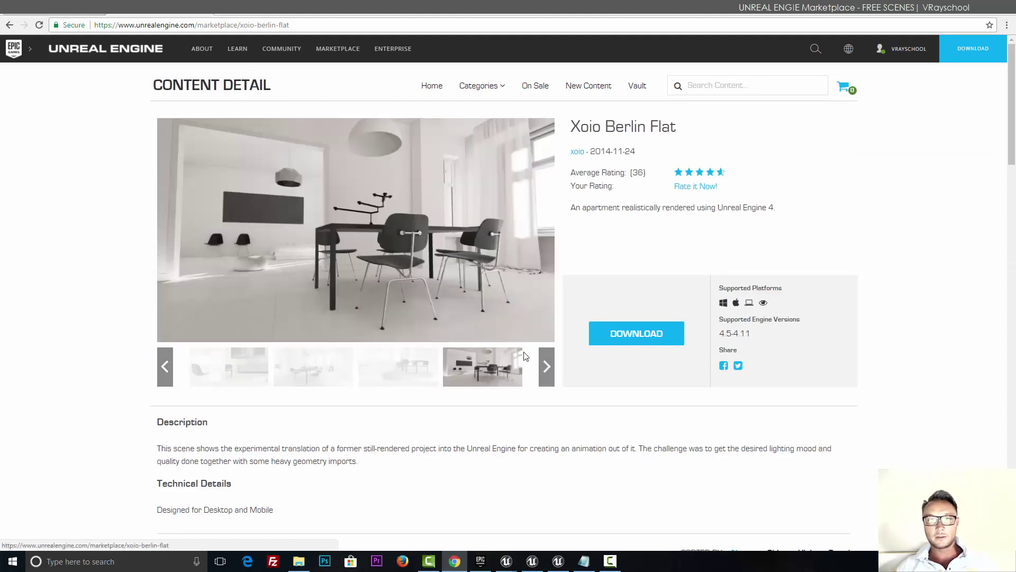
{"action": "scroll", "coordinate": [440, 275], "scroll_direction": "down", "scroll_amount": 2}
{"action": "scroll", "coordinate": [442, 277], "scroll_direction": "up", "scroll_amount": 2}
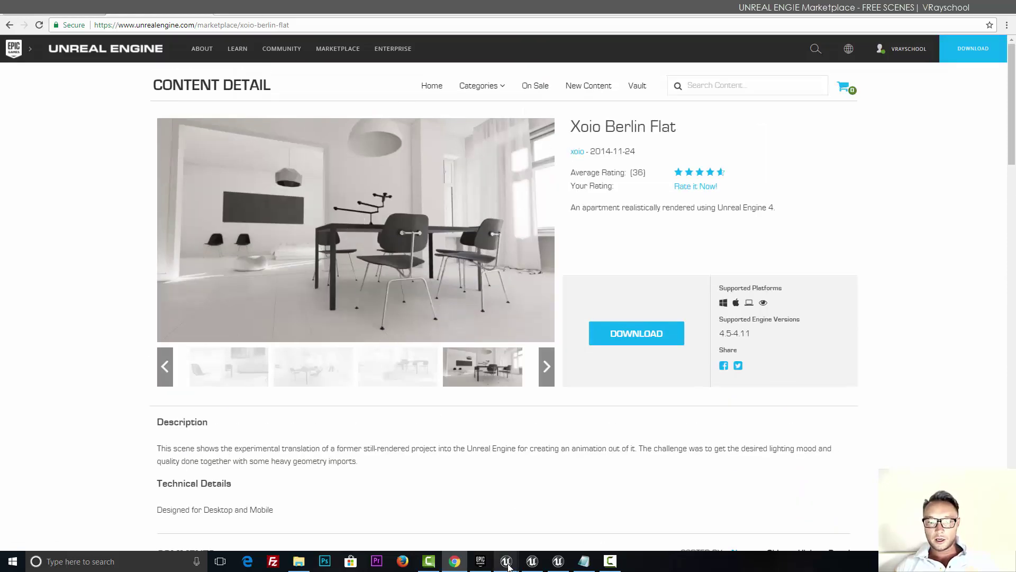
Step: Switch to the Unreal Editor with the Berlin Flat scene, play the level and walk through the rooms
{"action": "left_click", "coordinate": [533, 561]}
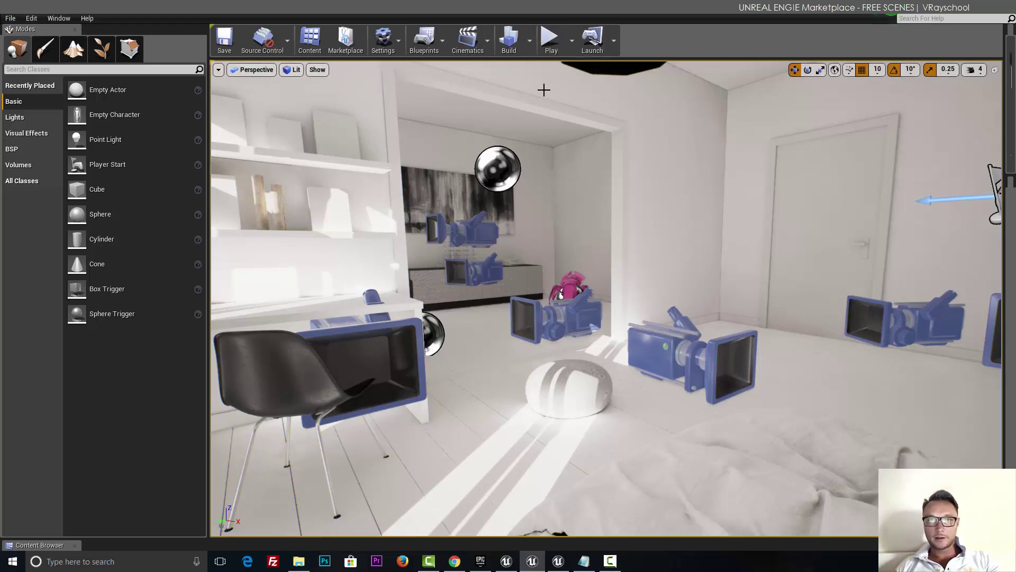
{"action": "left_click", "coordinate": [551, 41]}
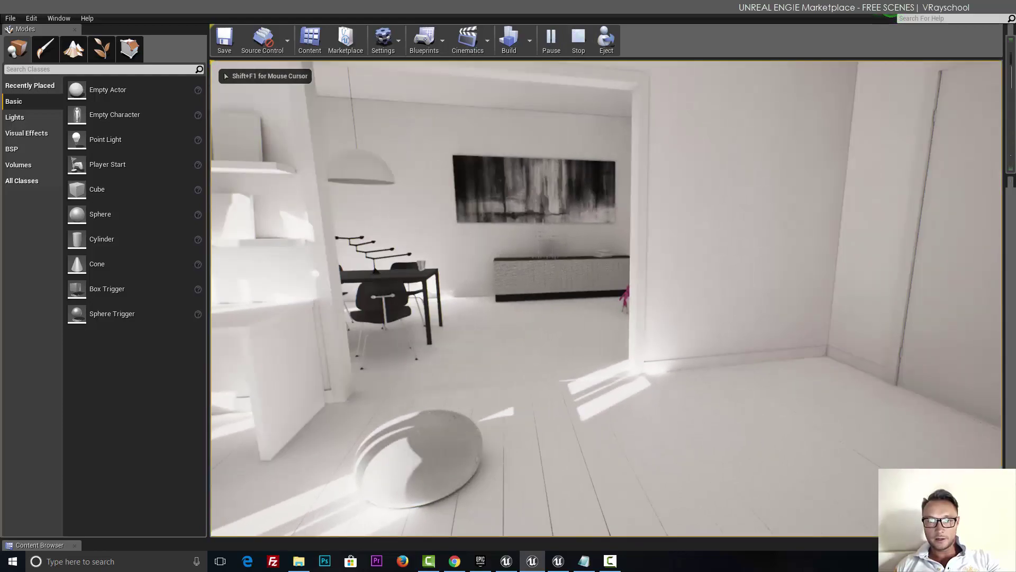
{"action": "key", "text": "w"}
{"action": "key", "text": "s"}
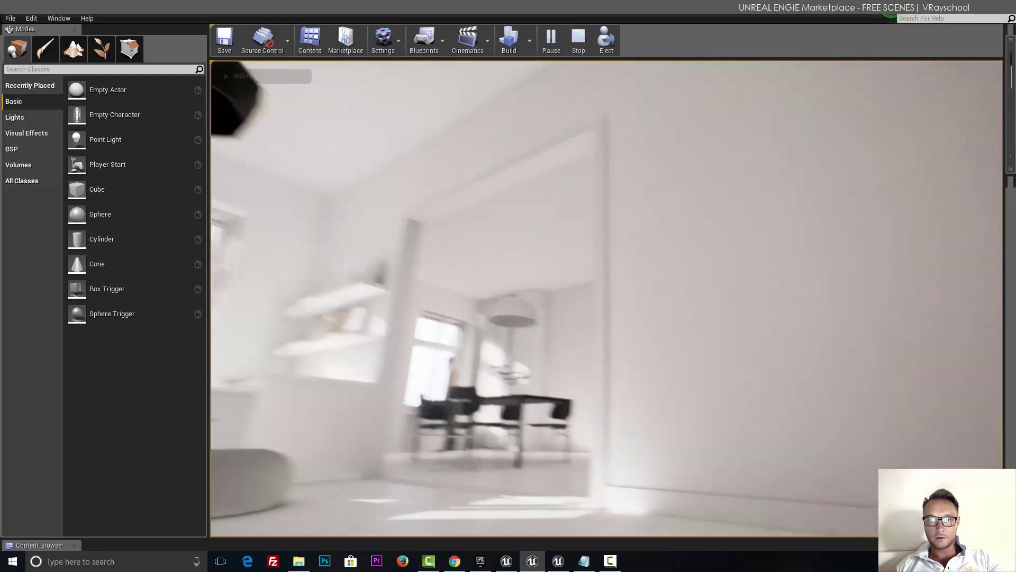
{"action": "key", "text": "w"}
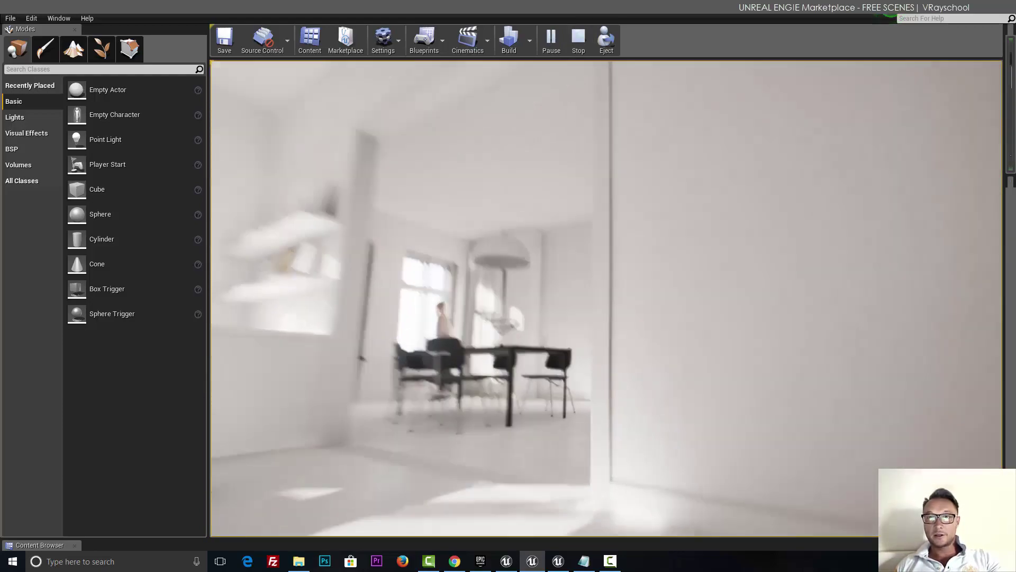
{"action": "key", "text": "d"}
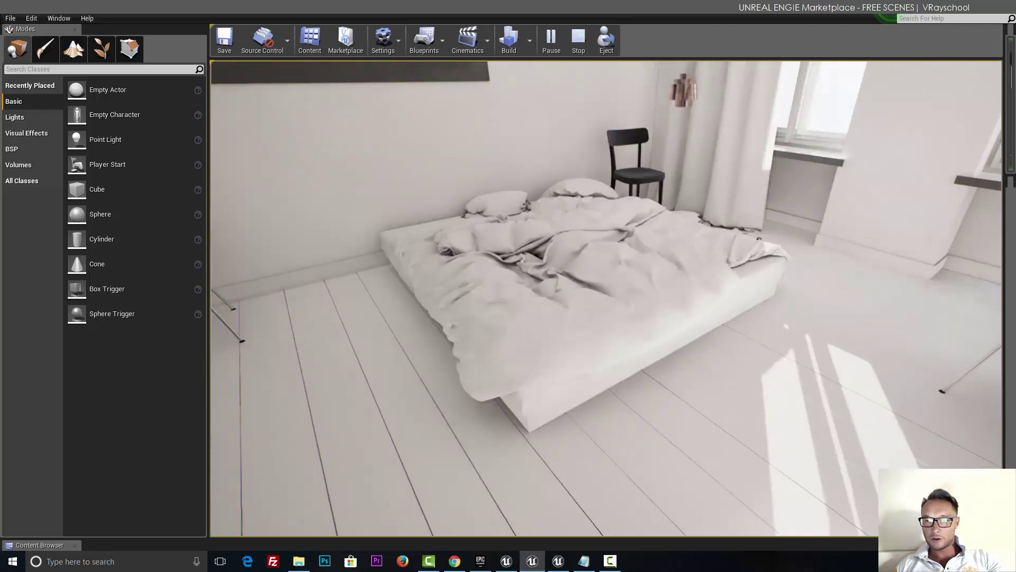
Step: Walk around the bed and pouf to the doorway of the dining area, and end the play session
{"action": "key", "text": "a"}
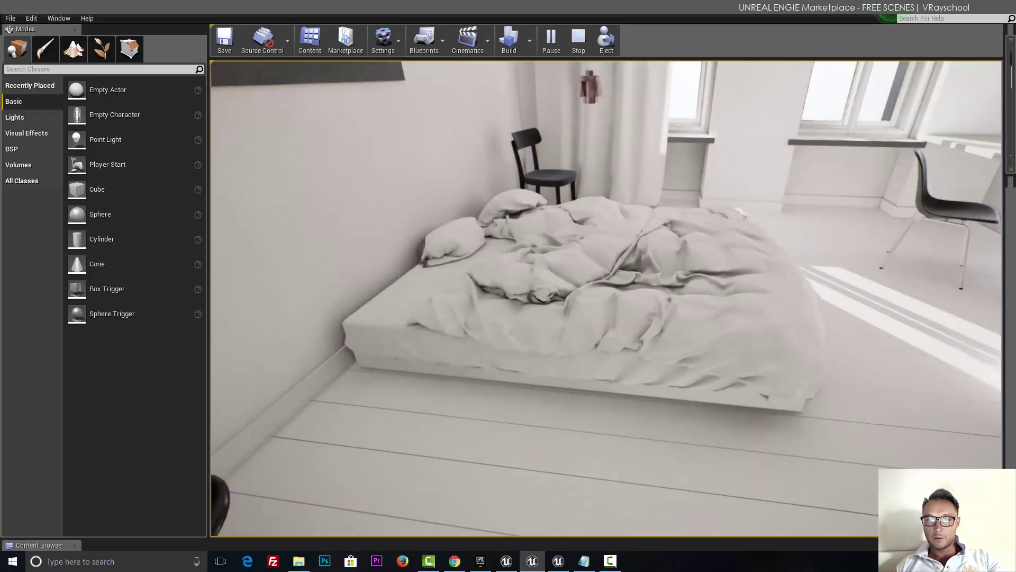
{"action": "key", "text": "w"}
{"action": "key", "text": "s"}
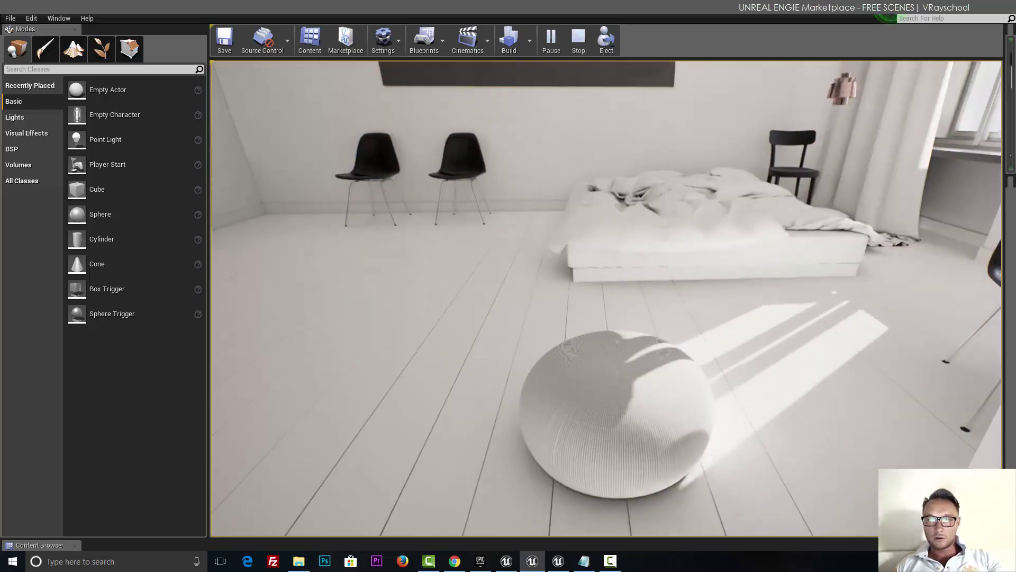
{"action": "key", "text": "d"}
{"action": "key", "text": "w"}
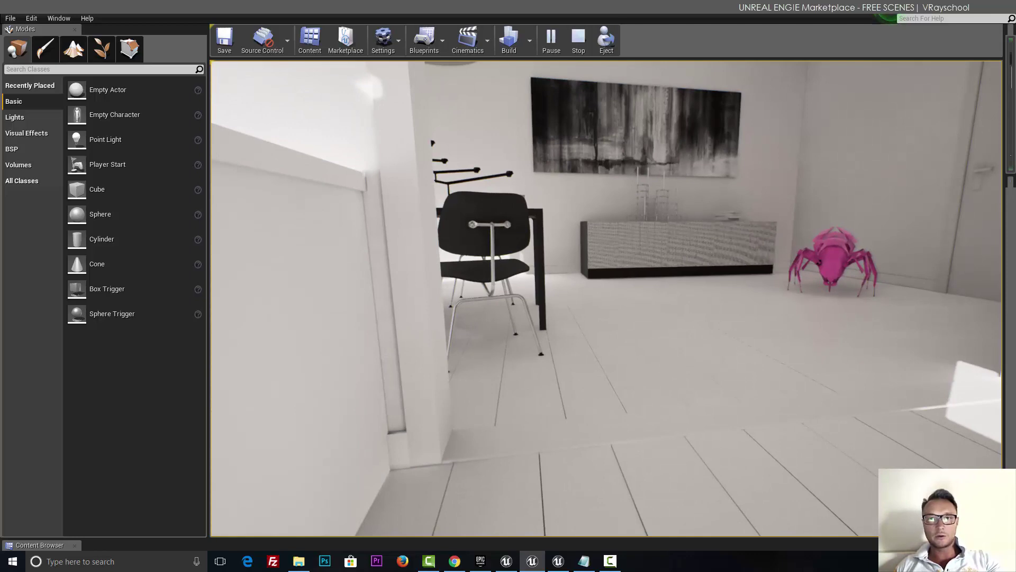
{"action": "key", "text": "Escape"}
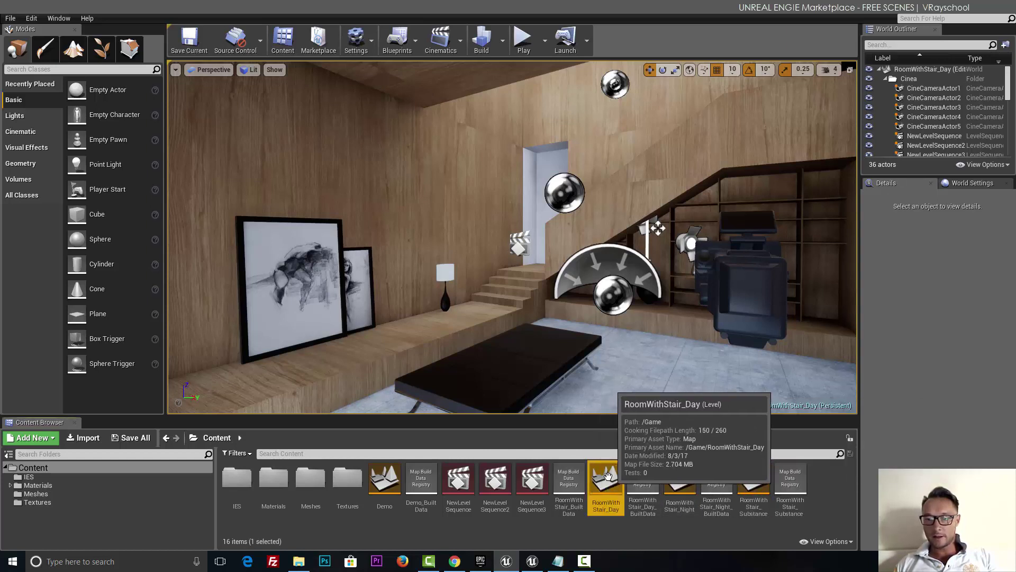
Step: Open the RoomWithStair_Day level from the project's Content folder
{"action": "left_click", "coordinate": [673, 480]}
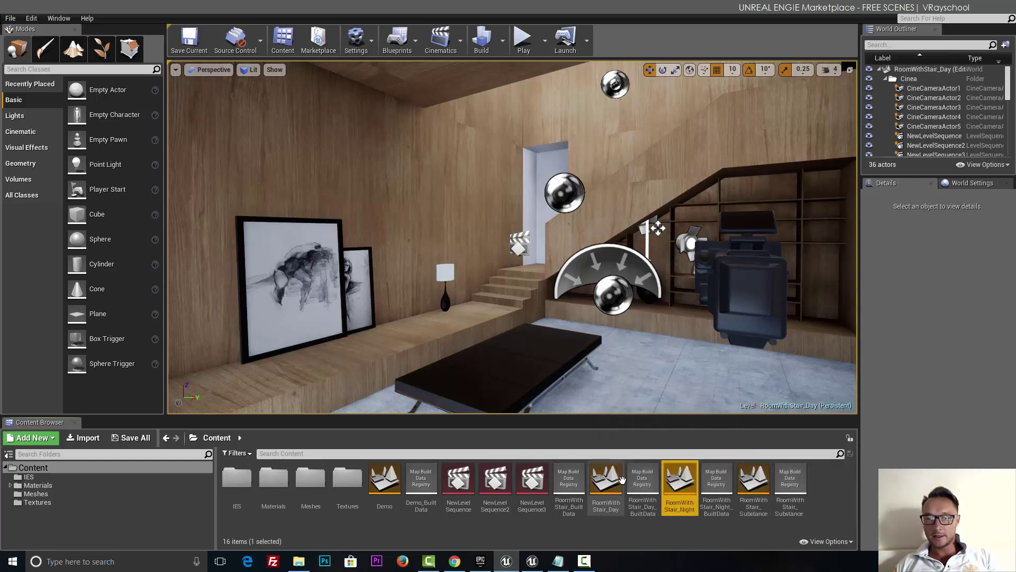
{"action": "left_click", "coordinate": [388, 482]}
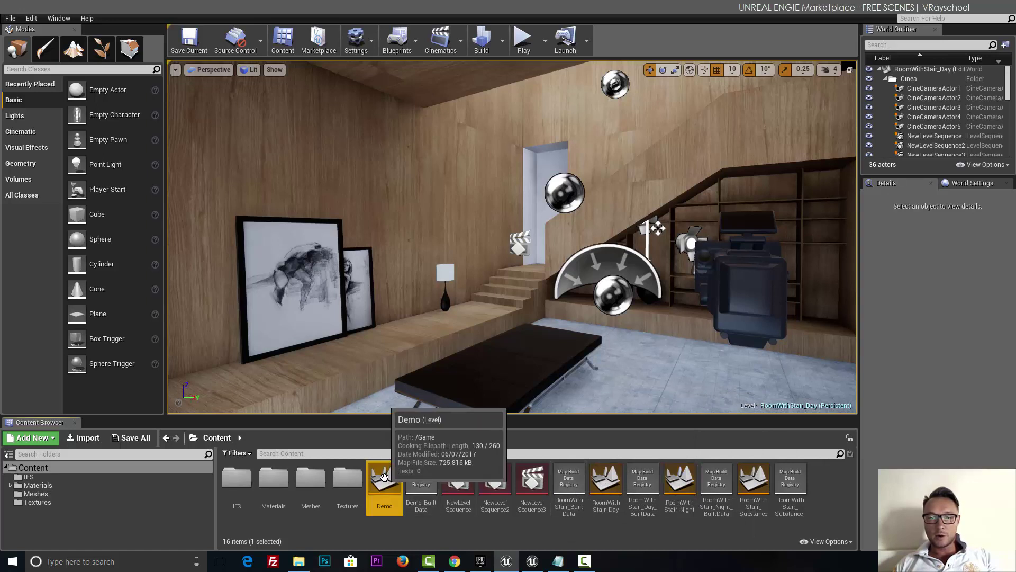
{"action": "double_click", "coordinate": [611, 479]}
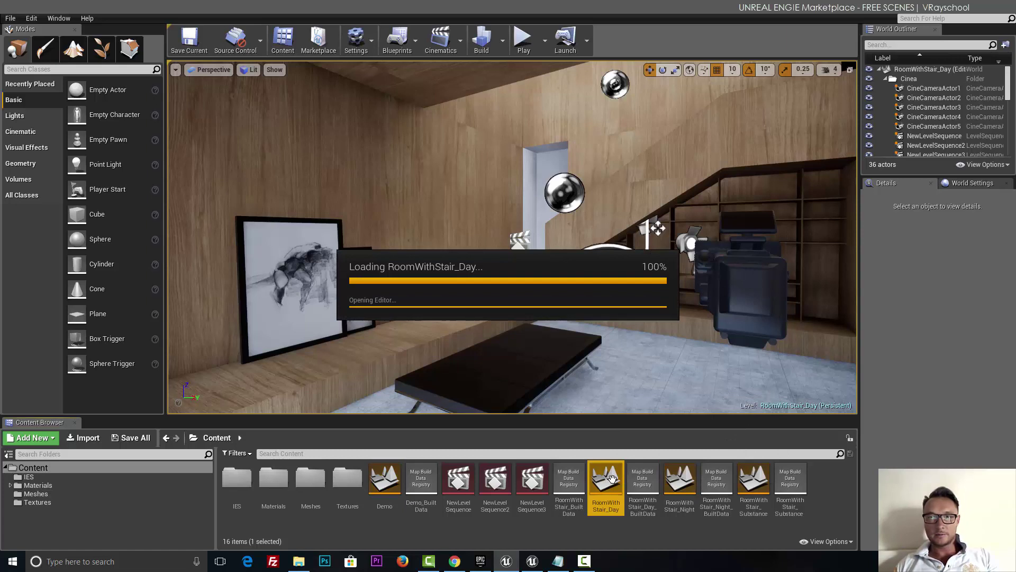
Step: Open the RoomWithStair_Night level and look around the room towards the bench and staircase
{"action": "double_click", "coordinate": [687, 485]}
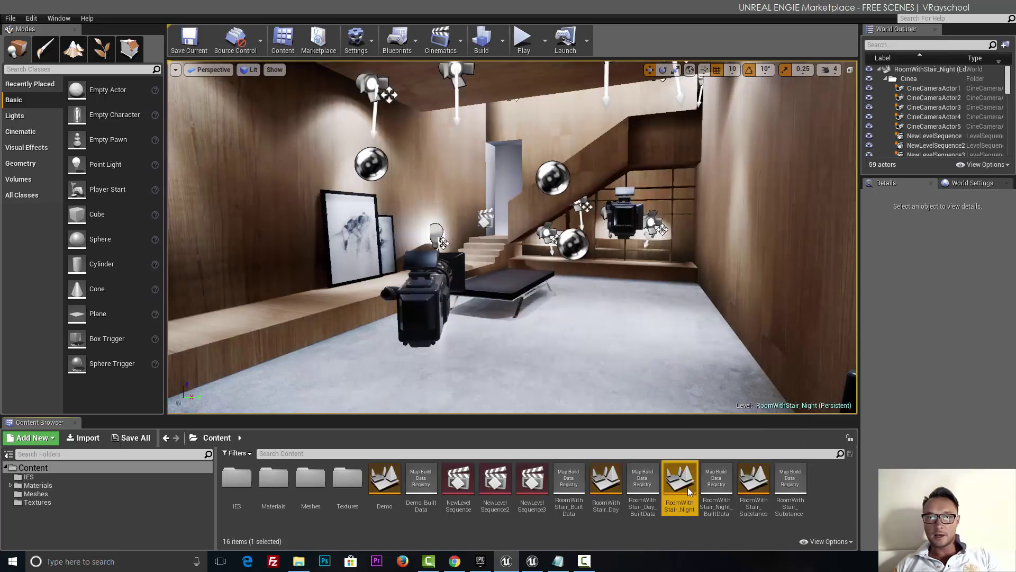
{"action": "right_click_drag", "start_coordinate": [529, 317], "coordinate": [592, 317]}
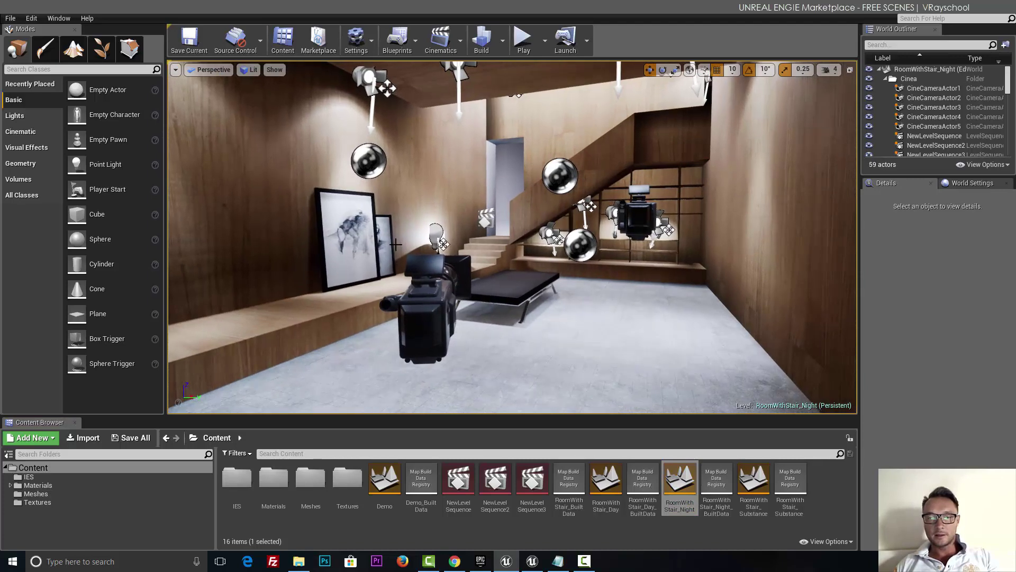
{"action": "left_click_drag", "start_coordinate": [396, 247], "coordinate": [365, 220]}
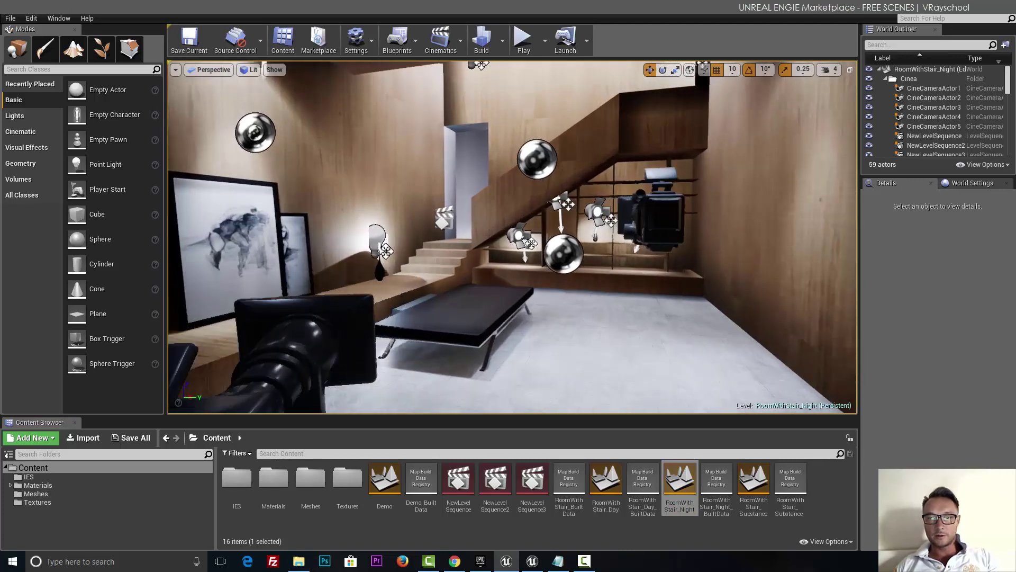
{"action": "left_click", "coordinate": [420, 262]}
Step: Open the RoomWithStair_Substance level and look around the room at its wood-clad walls
{"action": "double_click", "coordinate": [753, 493]}
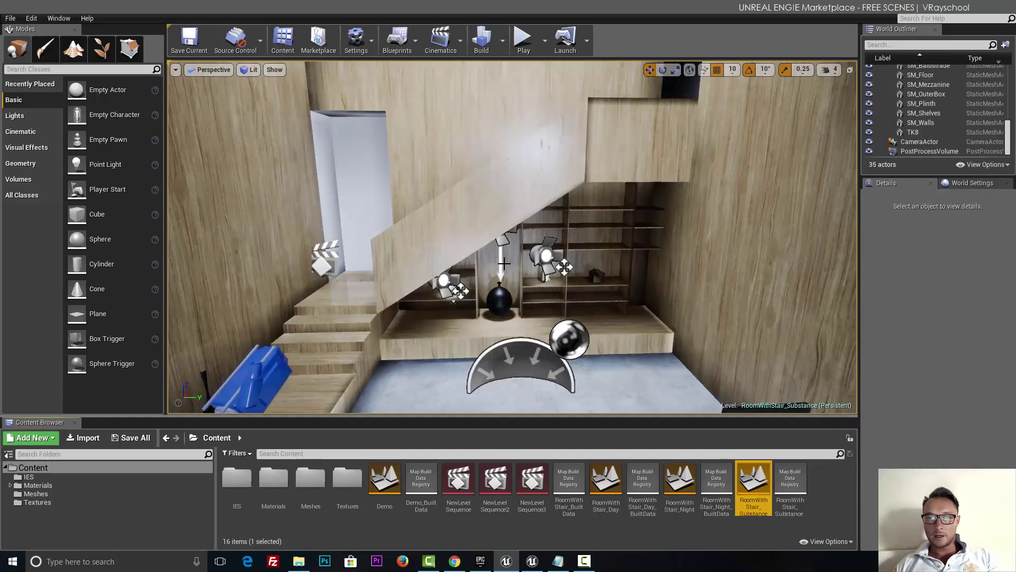
{"action": "right_click_drag", "start_coordinate": [503, 269], "coordinate": [244, 280]}
{"action": "right_click_drag", "start_coordinate": [465, 263], "coordinate": [415, 235]}
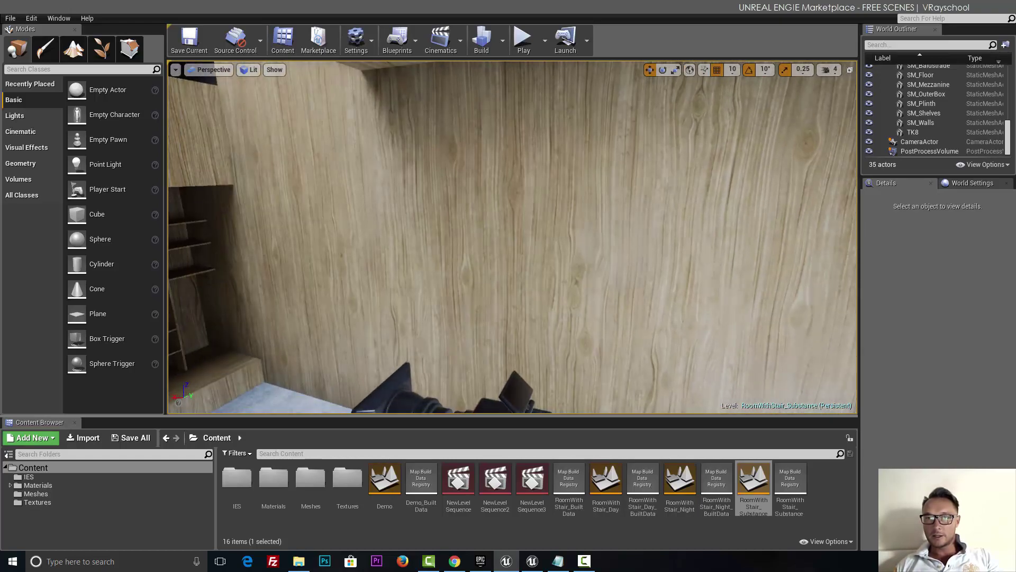
{"action": "right_click_drag", "start_coordinate": [513, 237], "coordinate": [354, 238]}
{"action": "right_click_drag", "start_coordinate": [531, 214], "coordinate": [518, 202]}
{"action": "right_click_drag", "start_coordinate": [478, 285], "coordinate": [478, 286]}
{"action": "right_click_drag", "start_coordinate": [704, 262], "coordinate": [704, 262]}
Step: Select the SM_Walls mesh, open its Oak material instance and review the parameters down to the parent material
{"action": "left_click", "coordinate": [704, 261]}
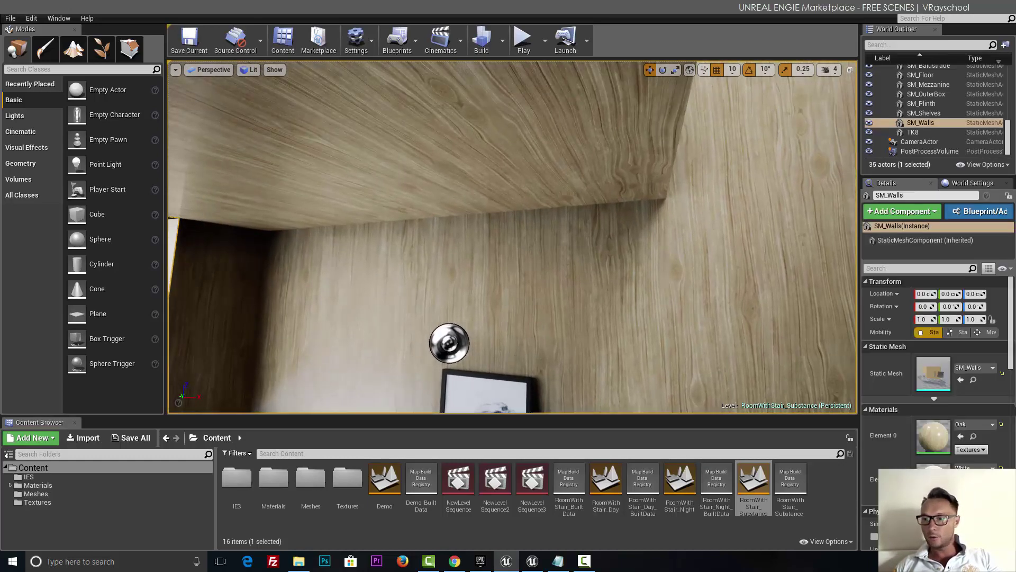
{"action": "double_click", "coordinate": [934, 433]}
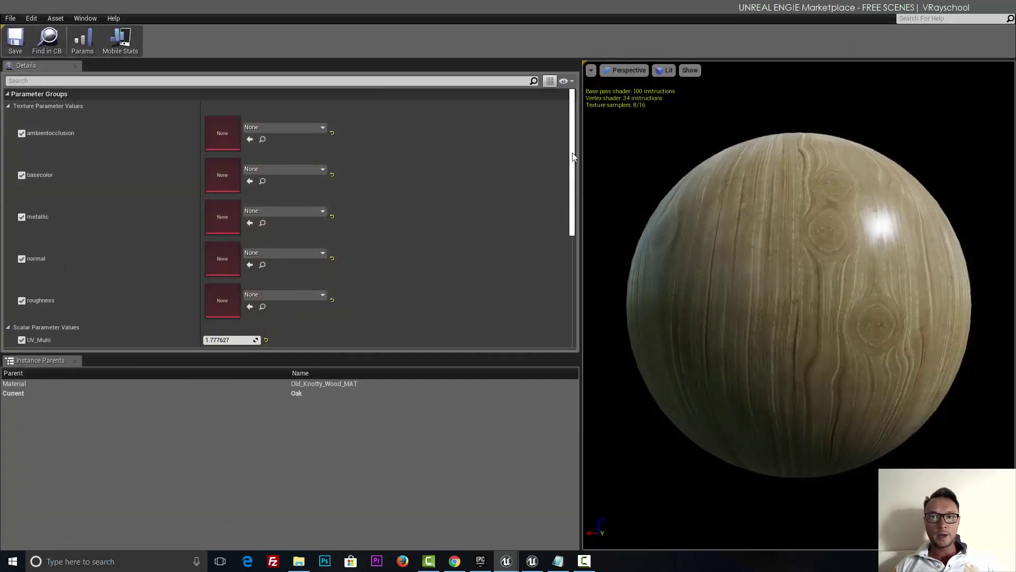
{"action": "left_click_drag", "start_coordinate": [574, 169], "coordinate": [627, 158]}
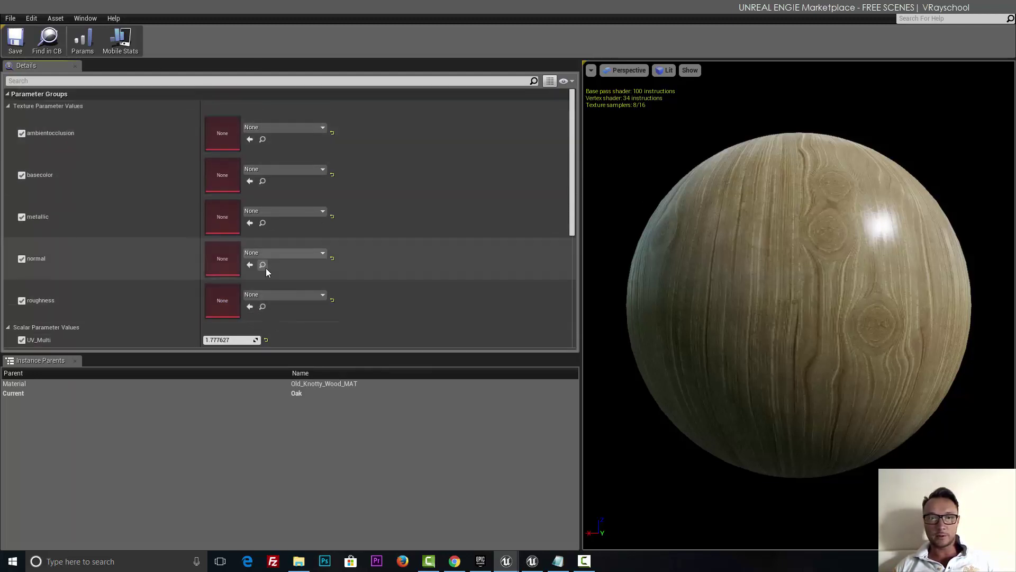
{"action": "left_click_drag", "start_coordinate": [572, 160], "coordinate": [577, 185]}
{"action": "scroll", "coordinate": [256, 262], "scroll_direction": "down", "scroll_amount": 2}
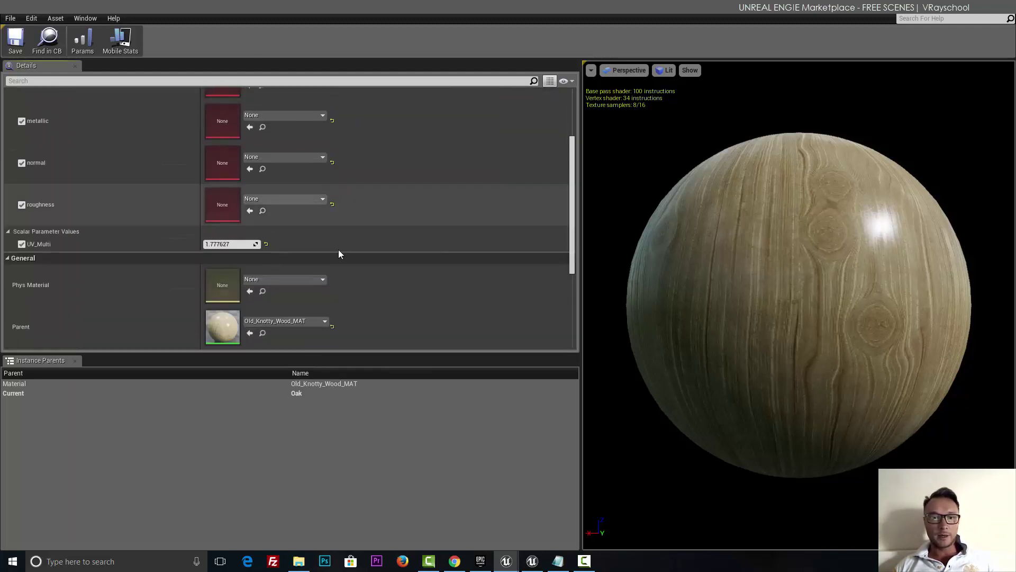
{"action": "scroll", "coordinate": [229, 307], "scroll_direction": "down", "scroll_amount": 2}
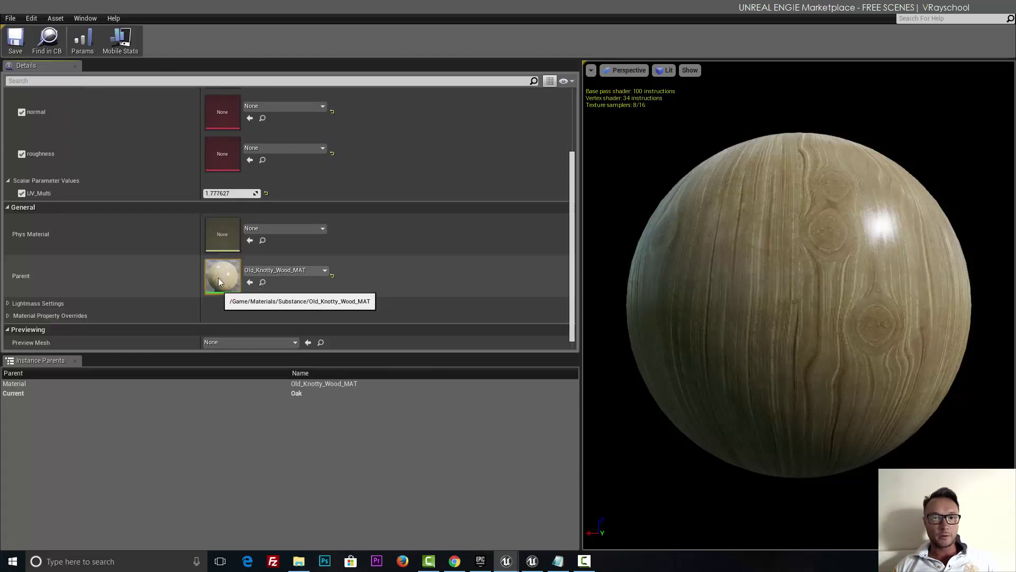
Step: Open the parent material Old_Knotty_Wood_MAT, examine its node graph, and close it without applying changes
{"action": "double_click", "coordinate": [220, 272]}
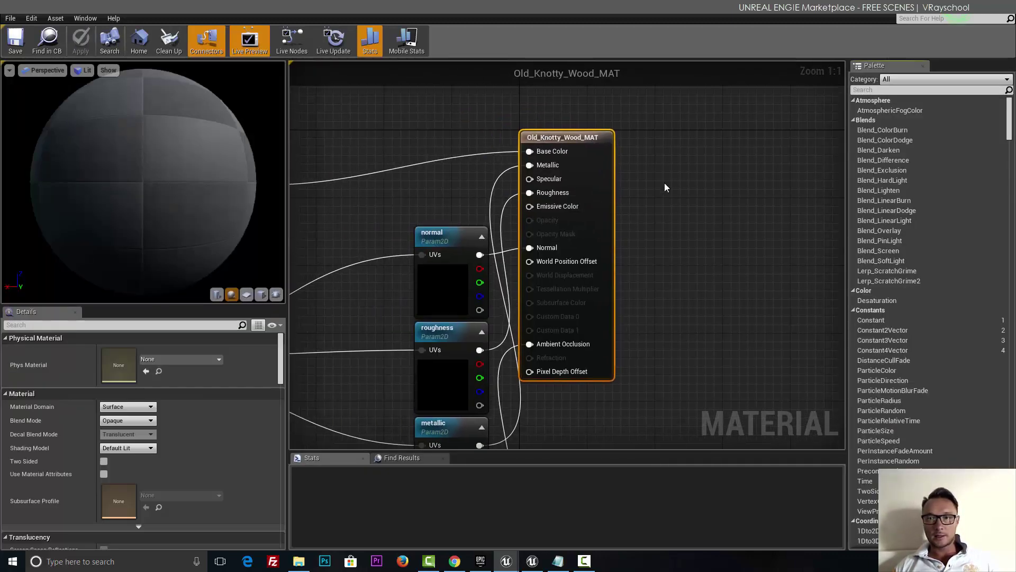
{"action": "left_click", "coordinate": [663, 187]}
{"action": "right_click_drag", "start_coordinate": [663, 189], "coordinate": [785, 174]}
{"action": "left_click", "coordinate": [738, 115]}
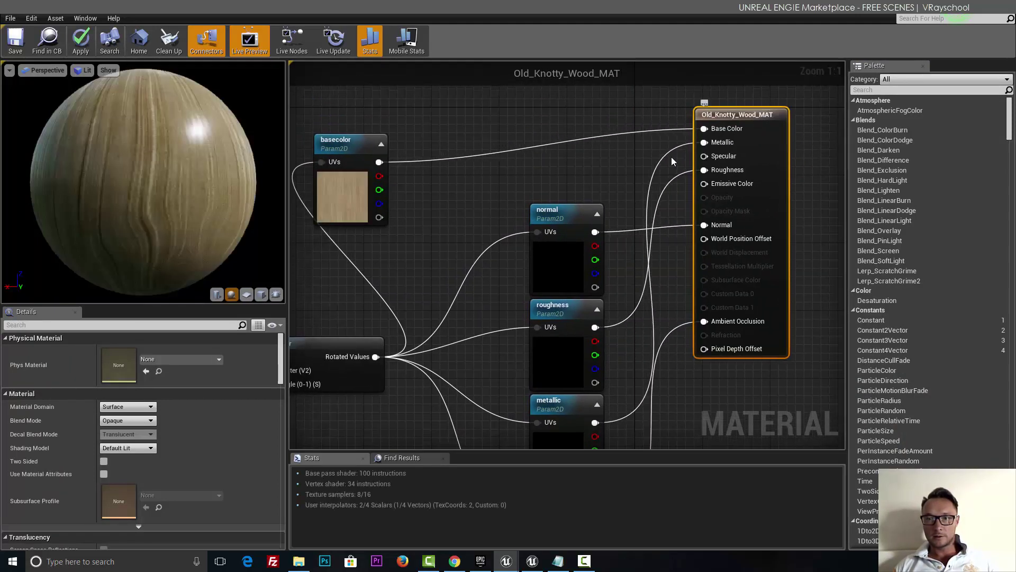
{"action": "right_click_drag", "start_coordinate": [645, 168], "coordinate": [636, 113]}
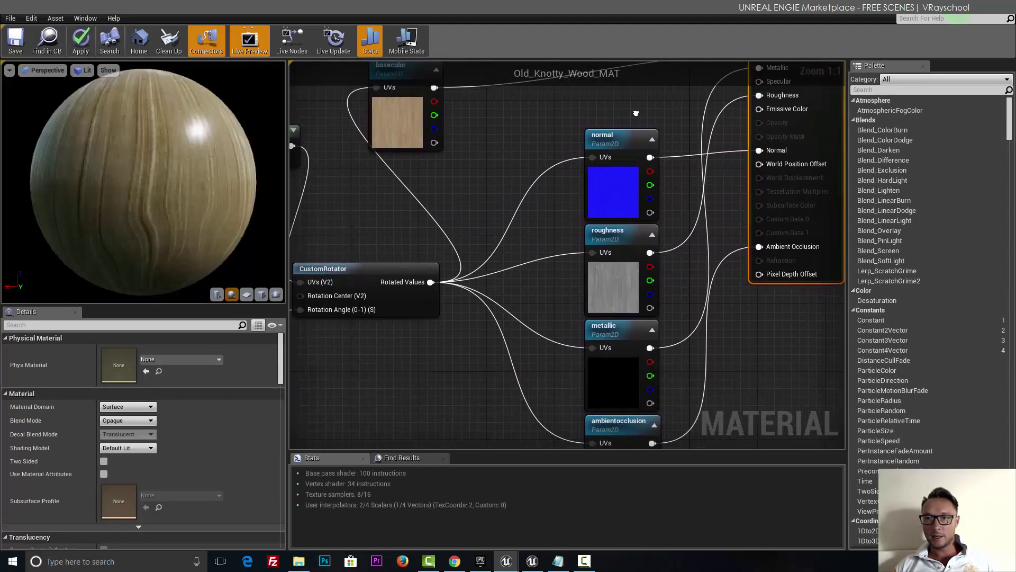
{"action": "right_click_drag", "start_coordinate": [319, 266], "coordinate": [598, 266]}
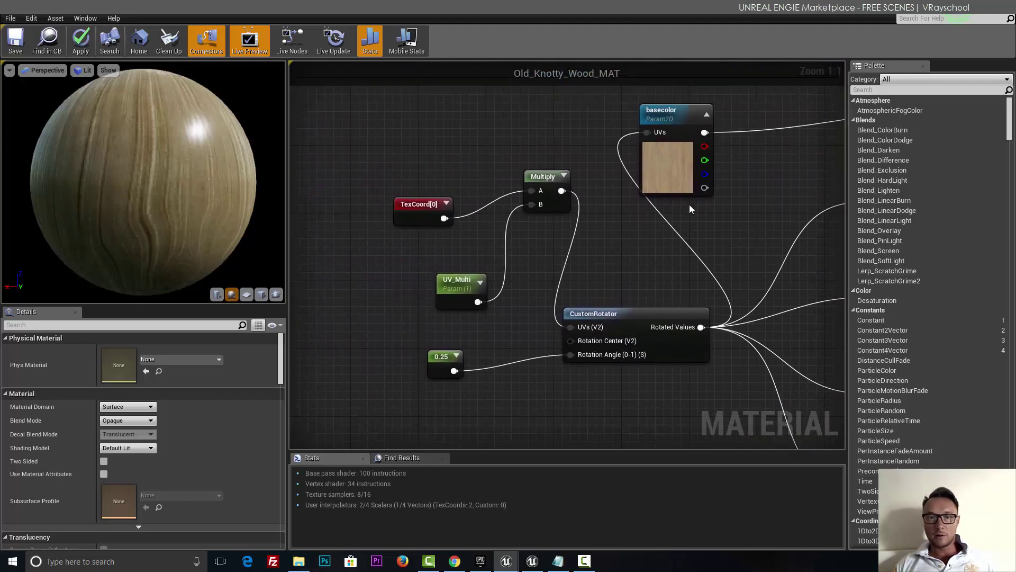
{"action": "right_click_drag", "start_coordinate": [701, 213], "coordinate": [332, 252]}
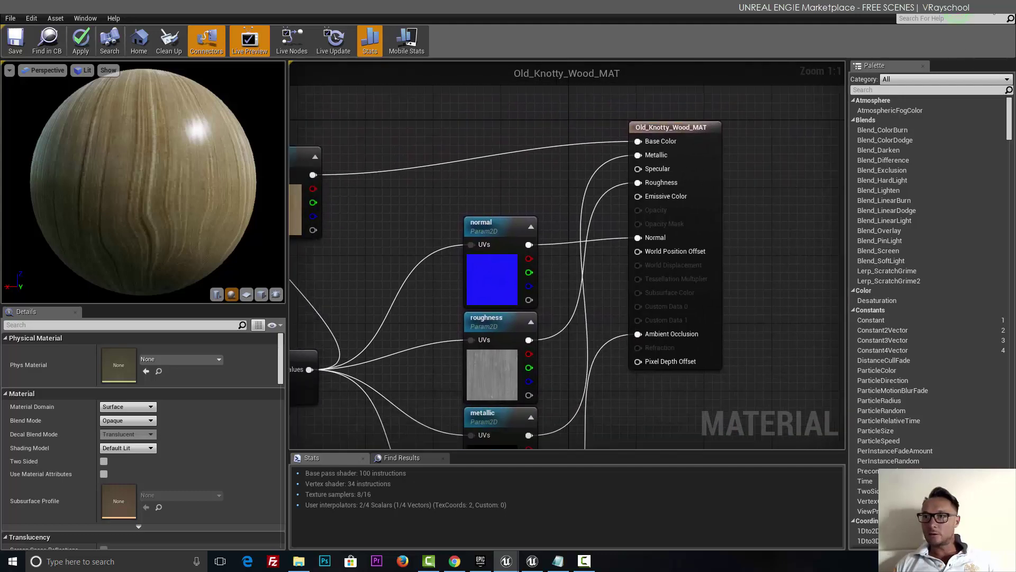
{"action": "left_click", "coordinate": [1005, 6]}
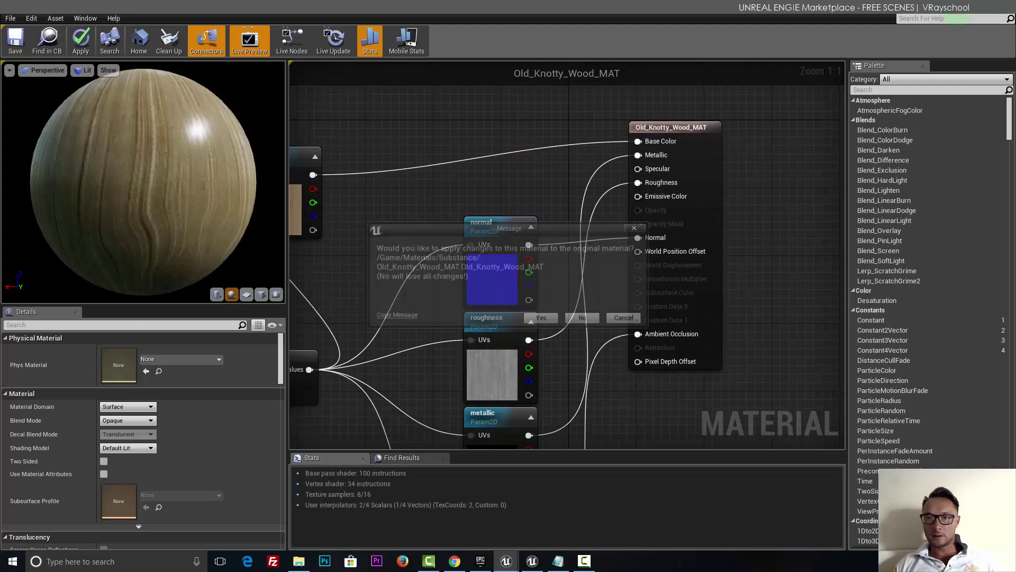
{"action": "left_click", "coordinate": [599, 318]}
Step: Inspect the Lightmass portals from outside the room by selecting the one at the wall opening and the one at the roof opening
{"action": "right_click_drag", "start_coordinate": [661, 291], "coordinate": [643, 301]}
{"action": "left_click", "coordinate": [532, 228]}
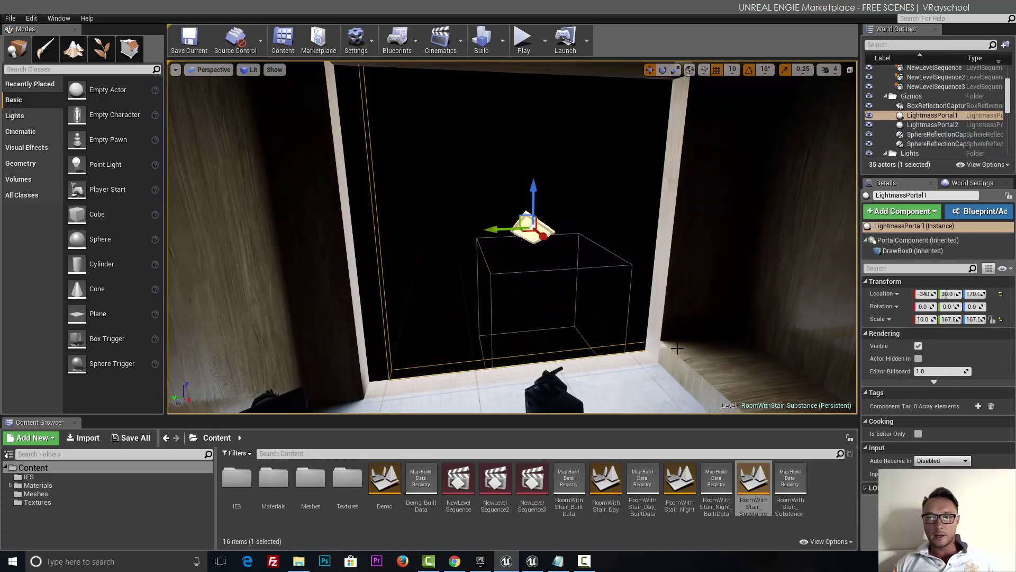
{"action": "right_click_drag", "start_coordinate": [432, 246], "coordinate": [449, 305]}
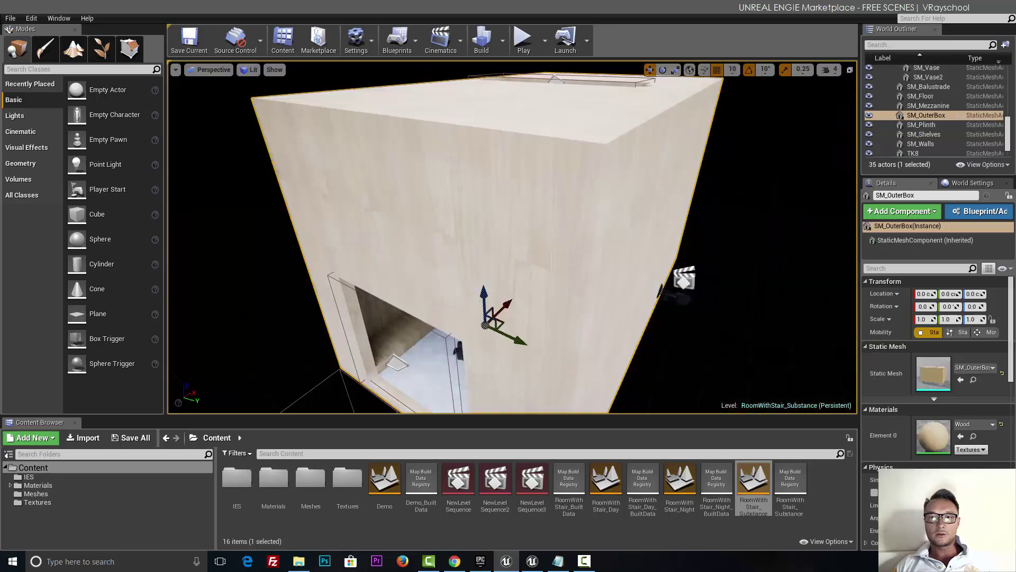
{"action": "right_click_drag", "start_coordinate": [449, 306], "coordinate": [491, 222]}
{"action": "scroll", "coordinate": [465, 216], "scroll_direction": "up", "scroll_amount": 3}
{"action": "right_click_drag", "start_coordinate": [371, 234], "coordinate": [336, 231]}
{"action": "scroll", "coordinate": [400, 200], "scroll_direction": "up", "scroll_amount": 1}
{"action": "left_click", "coordinate": [442, 237]}
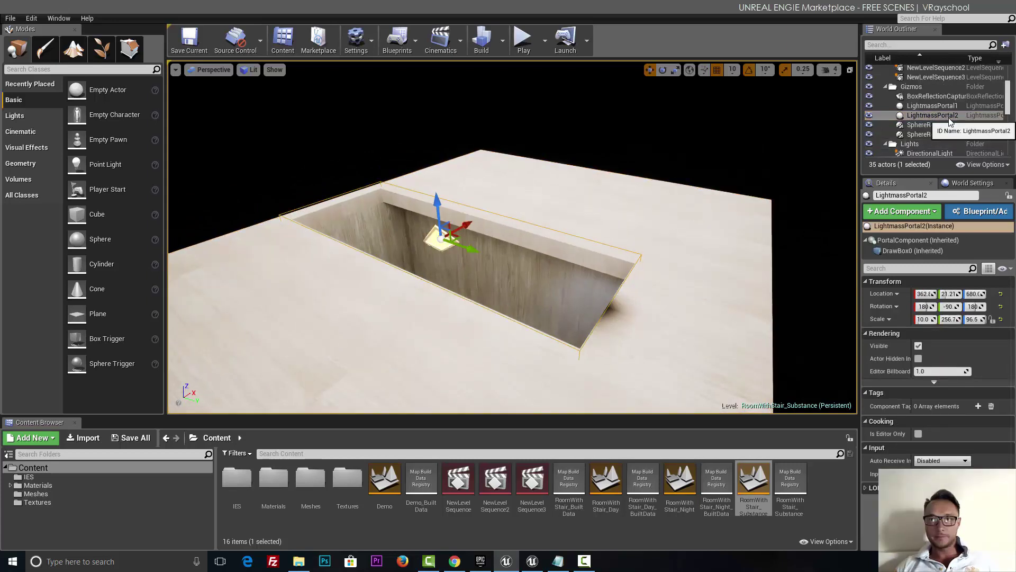
{"action": "right_click_drag", "start_coordinate": [509, 300], "coordinate": [469, 303]}
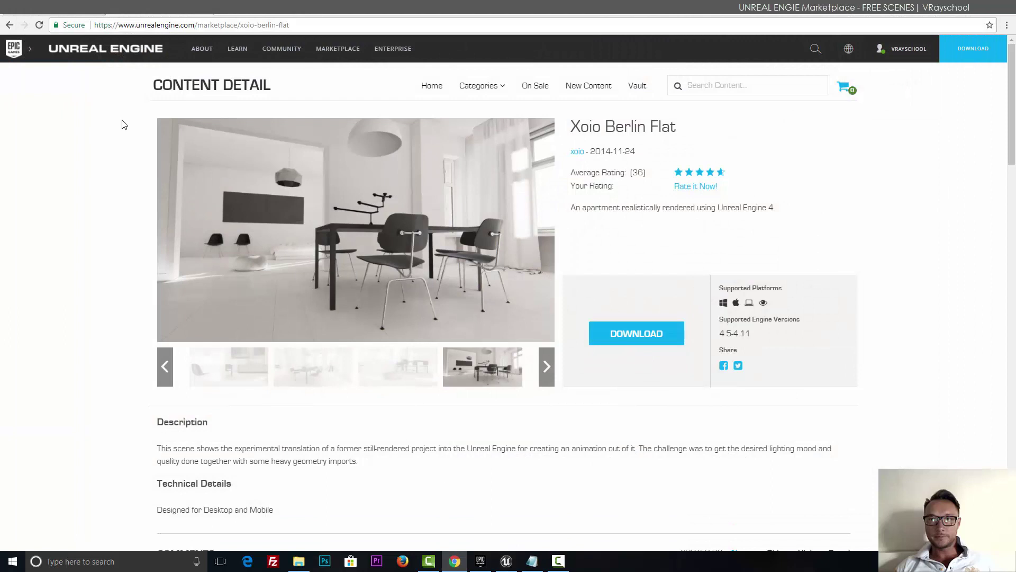
Step: Return to the free Architectural Visualization list in the Marketplace web page and open Lightroom: Interior Day Light
{"action": "left_click", "coordinate": [9, 25]}
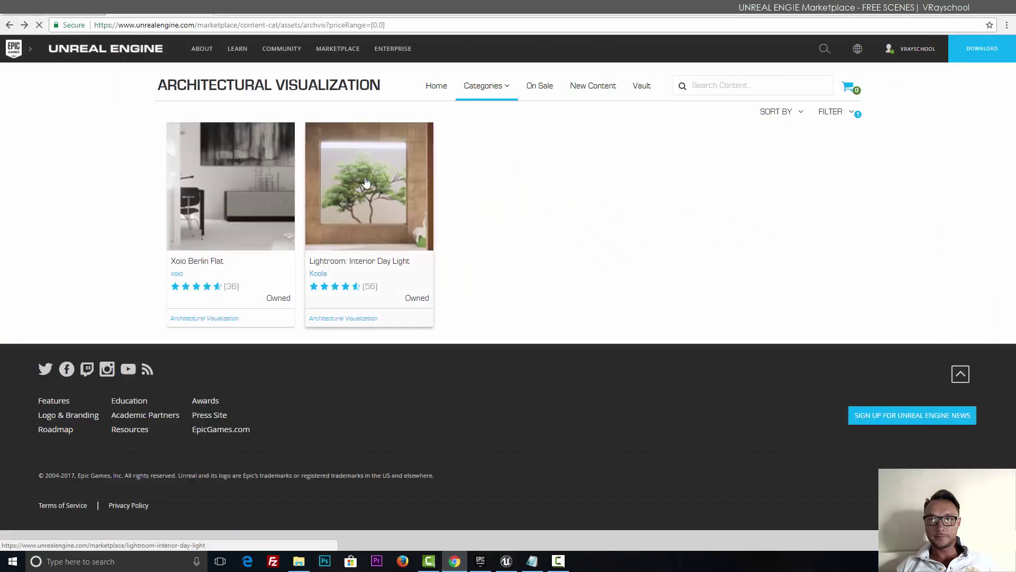
{"action": "left_click", "coordinate": [366, 182]}
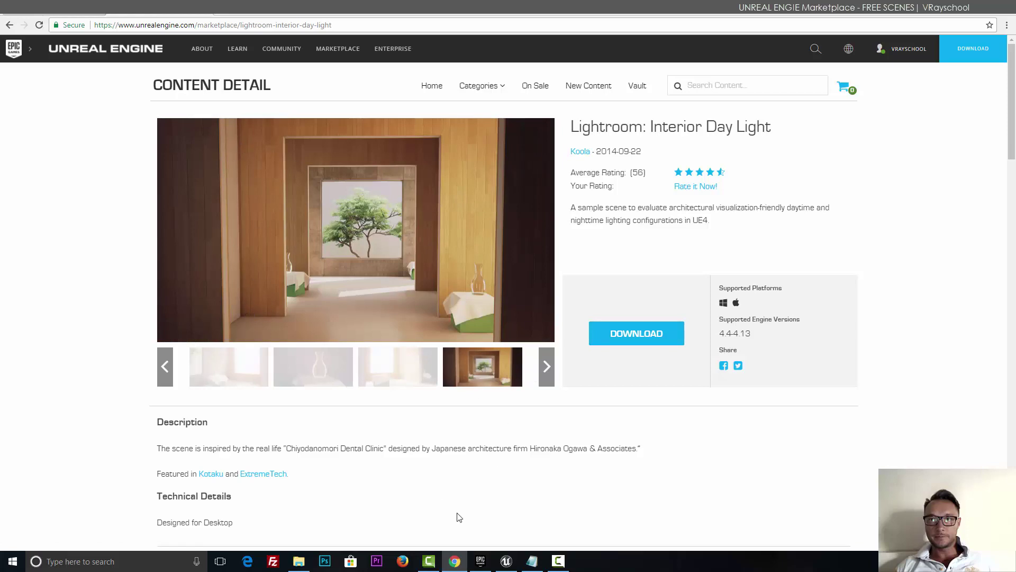
Step: Switch to the Unreal Editor with the Lightroom_day level and enlarge the viewport by shrinking the World Outliner, Details and Content Browser
{"action": "left_click", "coordinate": [511, 565]}
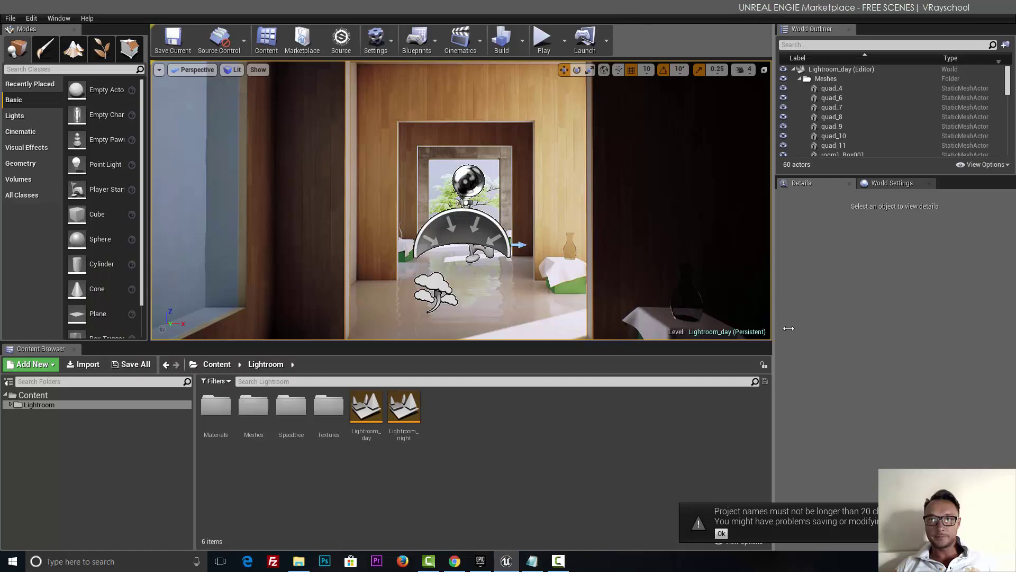
{"action": "left_click_drag", "start_coordinate": [808, 323], "coordinate": [925, 322]}
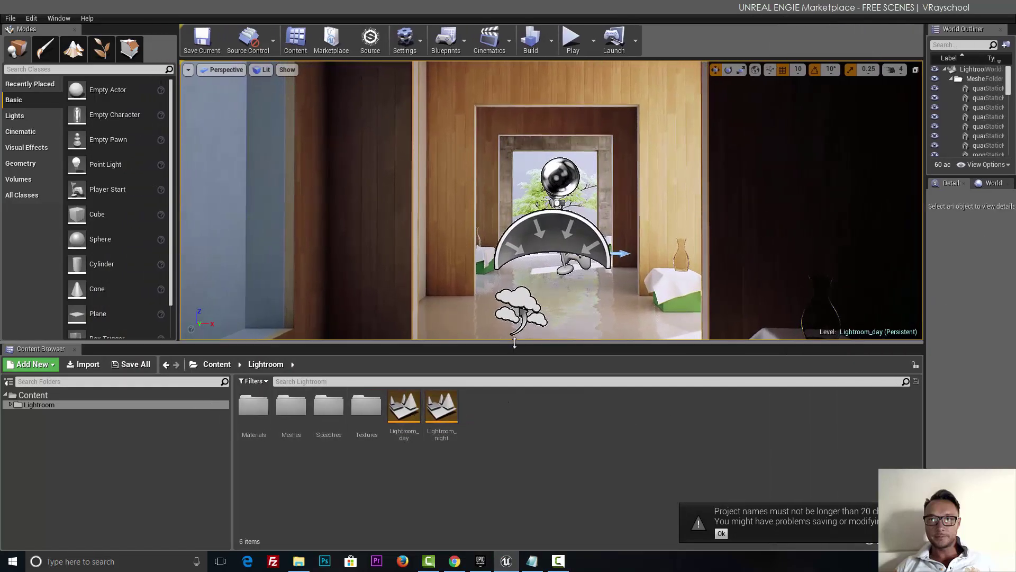
{"action": "left_click_drag", "start_coordinate": [514, 343], "coordinate": [515, 538]}
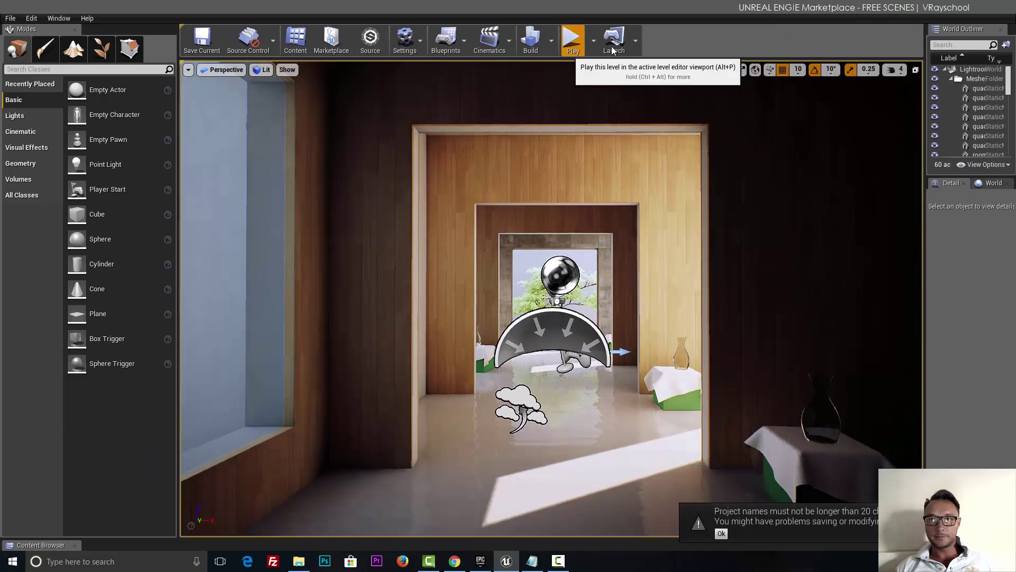
Step: Play the Lightroom_day level, walk through the rooms to the tree window and side tables, and end the play session
{"action": "left_click", "coordinate": [604, 64]}
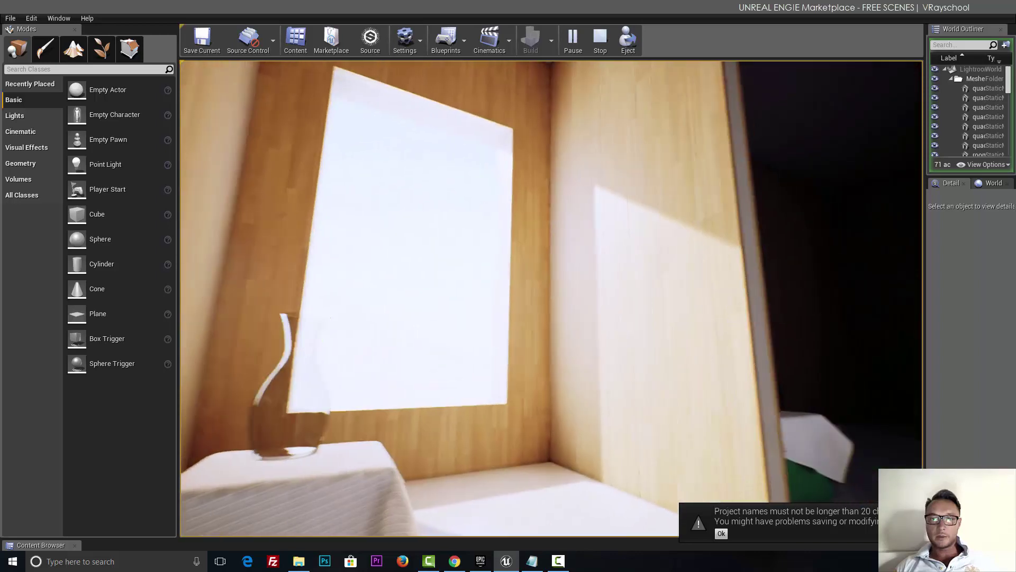
{"action": "key", "text": "w"}
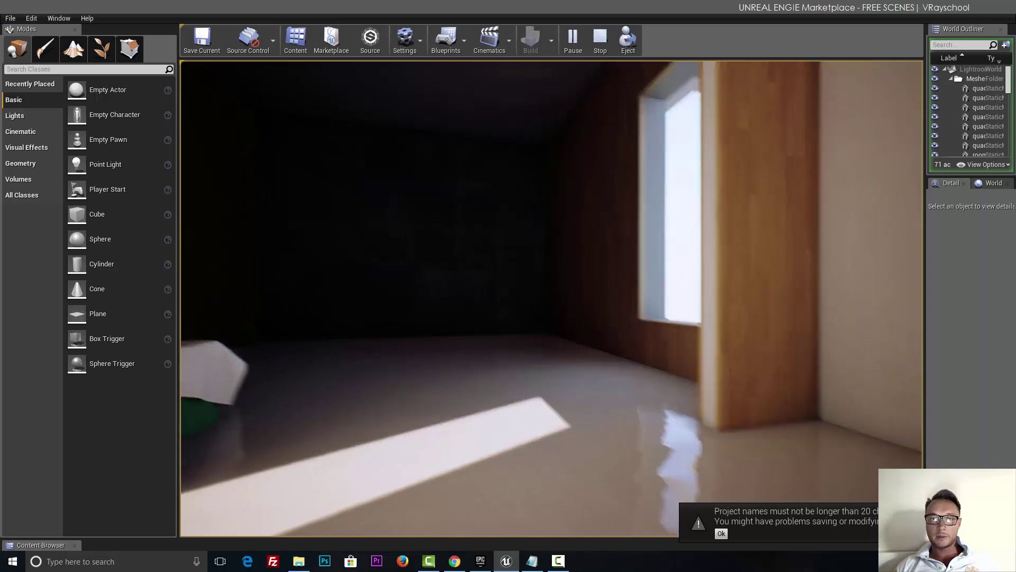
{"action": "key", "text": "w"}
{"action": "key", "text": "w"}
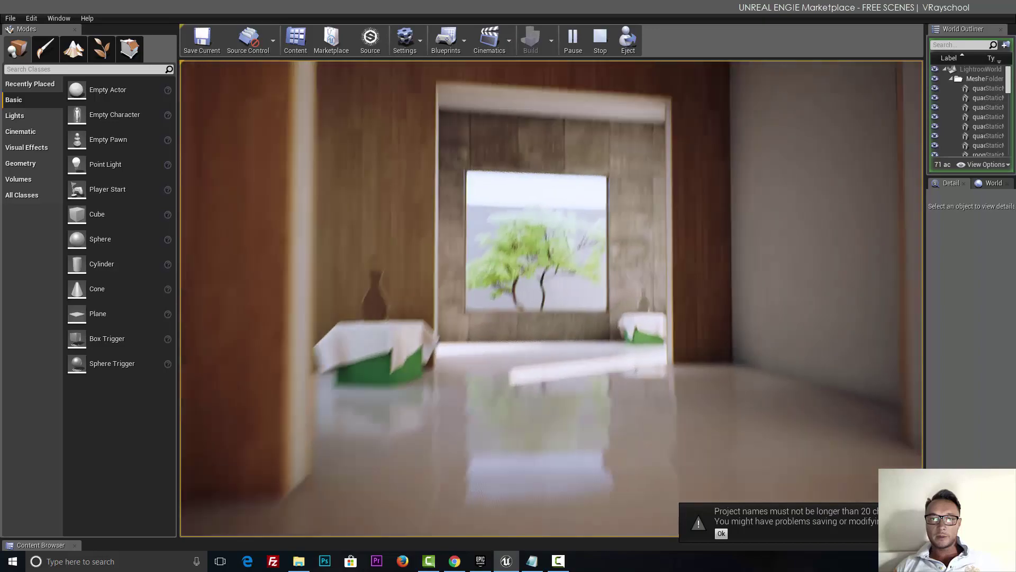
{"action": "key", "text": "w"}
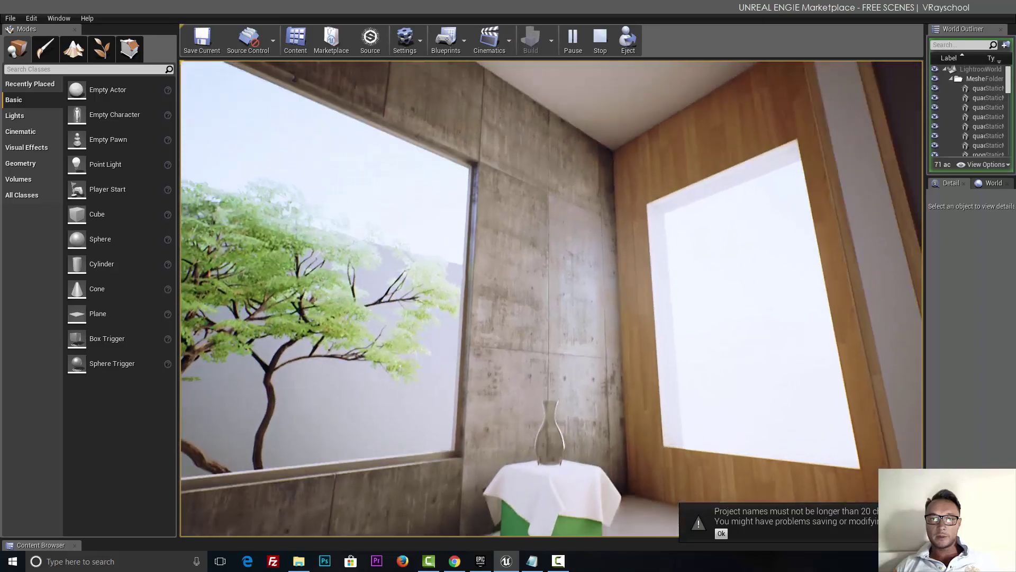
{"action": "key", "text": "w"}
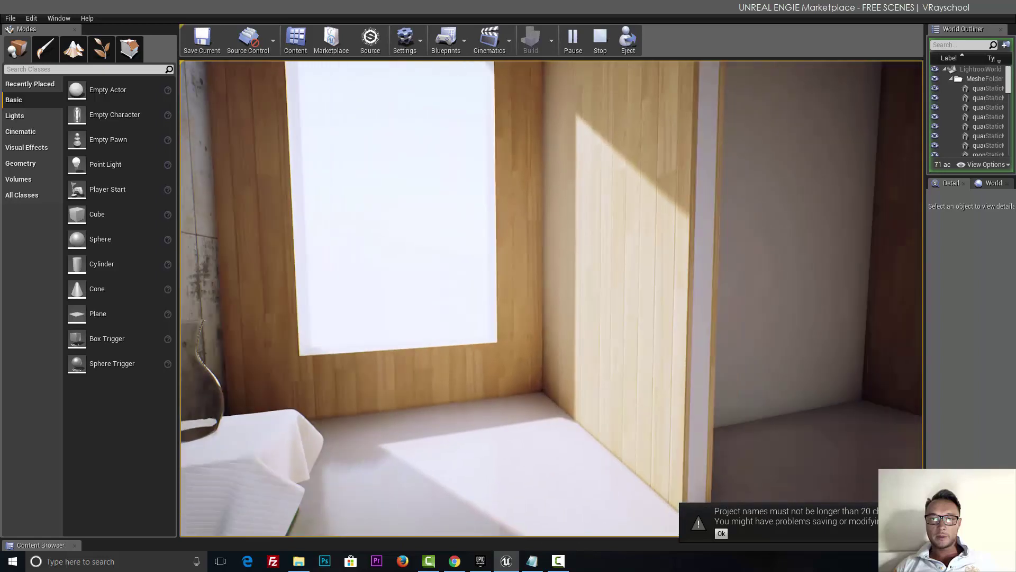
{"action": "key", "text": "Escape"}
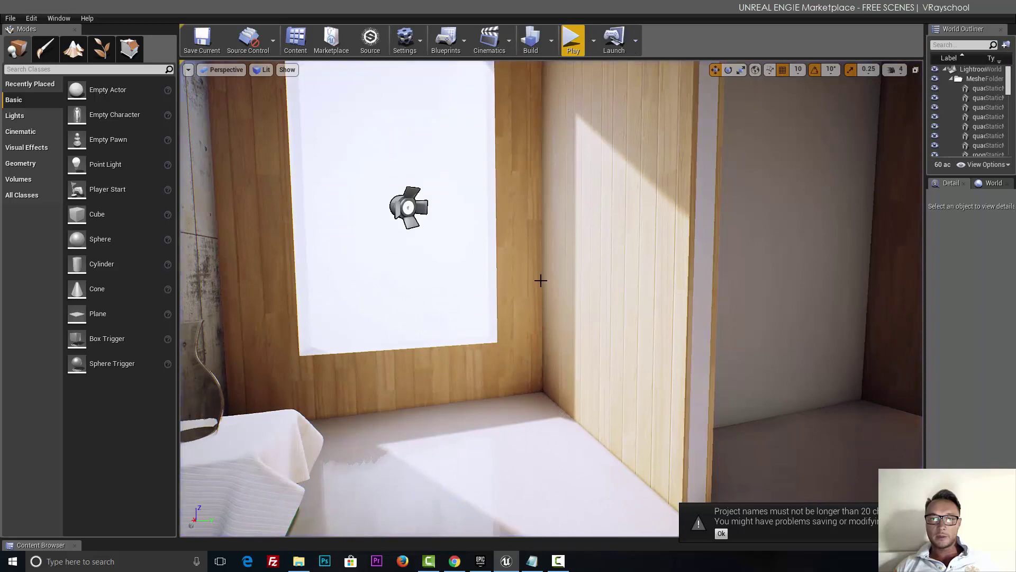
Step: Select the wood window wall room1_Box010, widen the Details area, dismiss the project name notification and open the Wall_wood_Inst material
{"action": "left_click", "coordinate": [540, 280]}
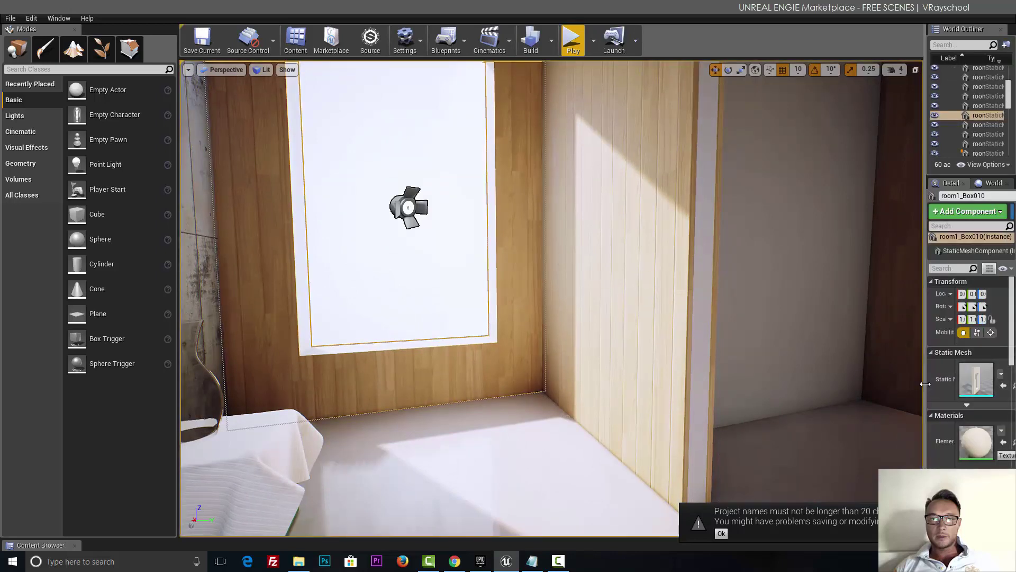
{"action": "left_click_drag", "start_coordinate": [926, 385], "coordinate": [741, 365]}
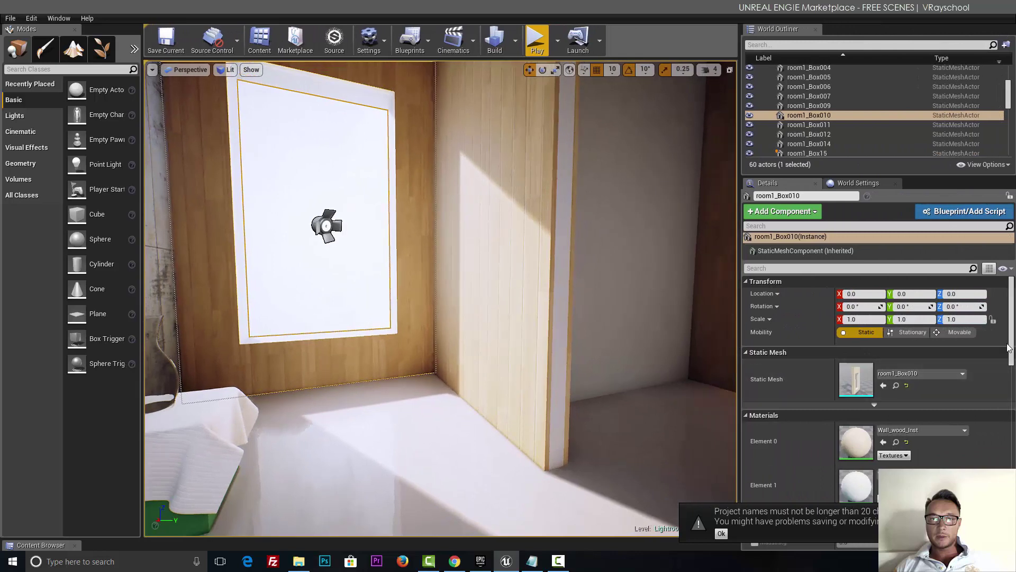
{"action": "left_click", "coordinate": [720, 533]}
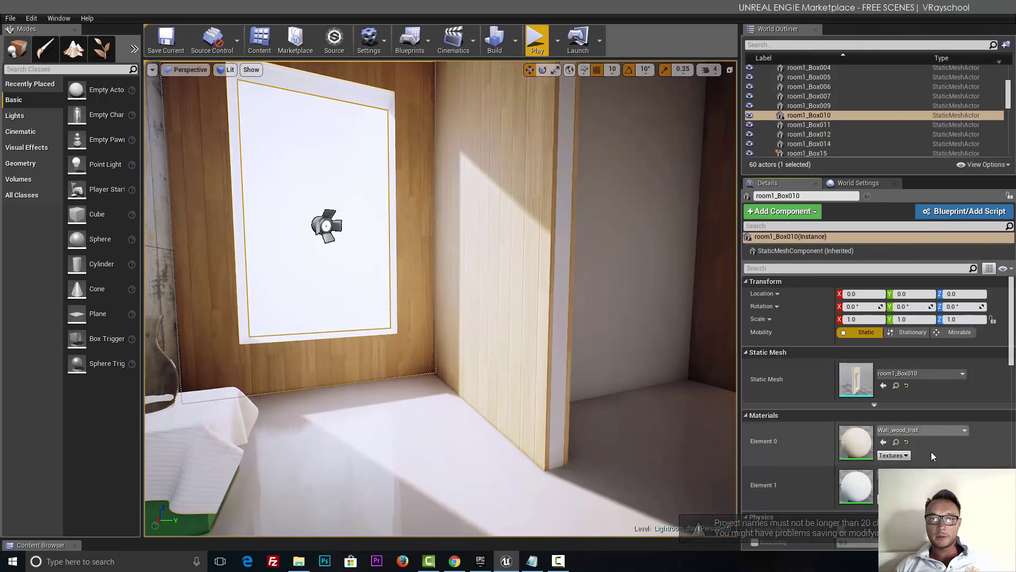
{"action": "double_click", "coordinate": [858, 442]}
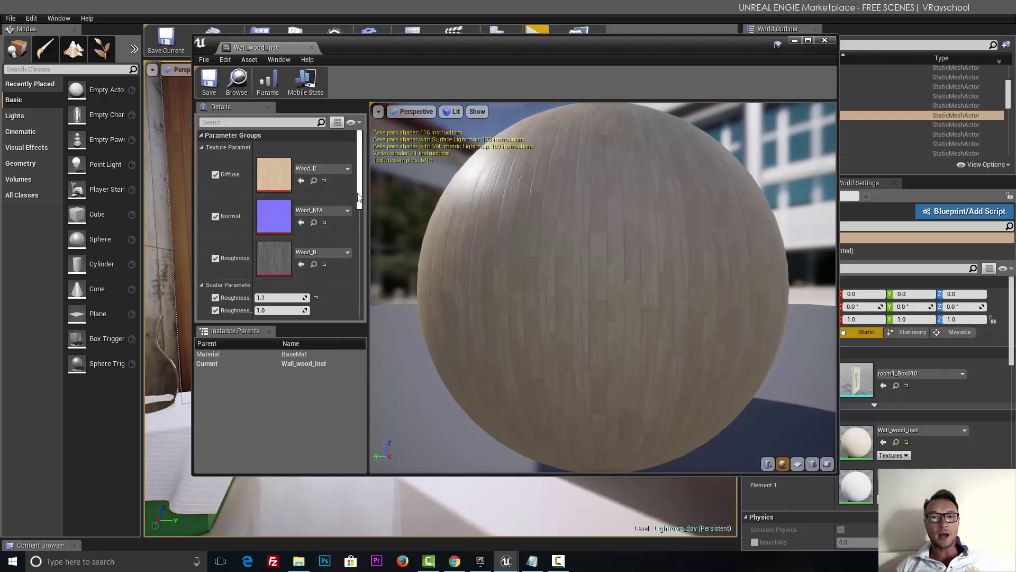
Step: Review the Wall_wood_Inst parameters with the parameter names column widened and open the parent material BaseMat
{"action": "scroll", "coordinate": [358, 197], "scroll_direction": "down", "scroll_amount": 5}
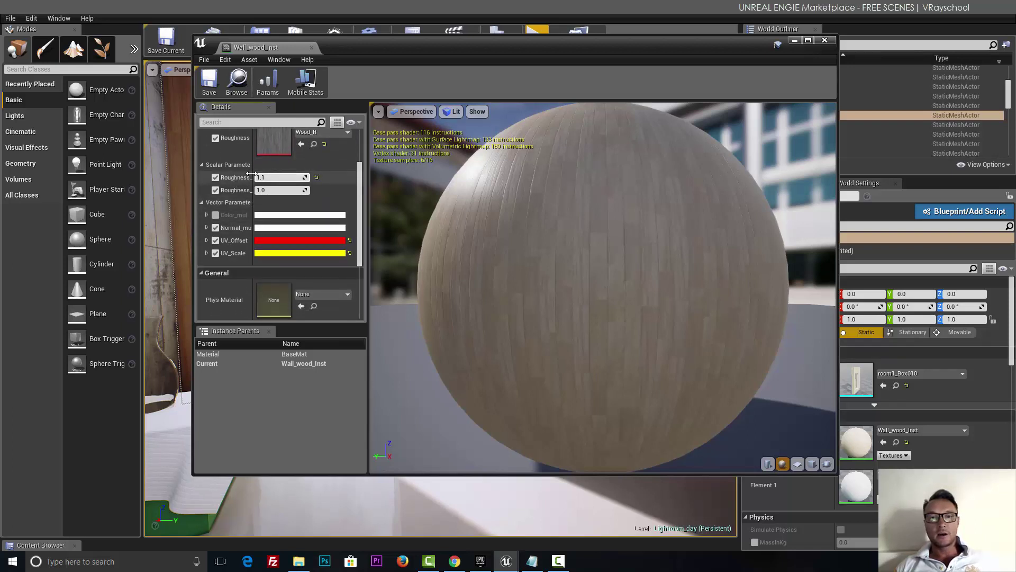
{"action": "left_click_drag", "start_coordinate": [253, 180], "coordinate": [281, 183]}
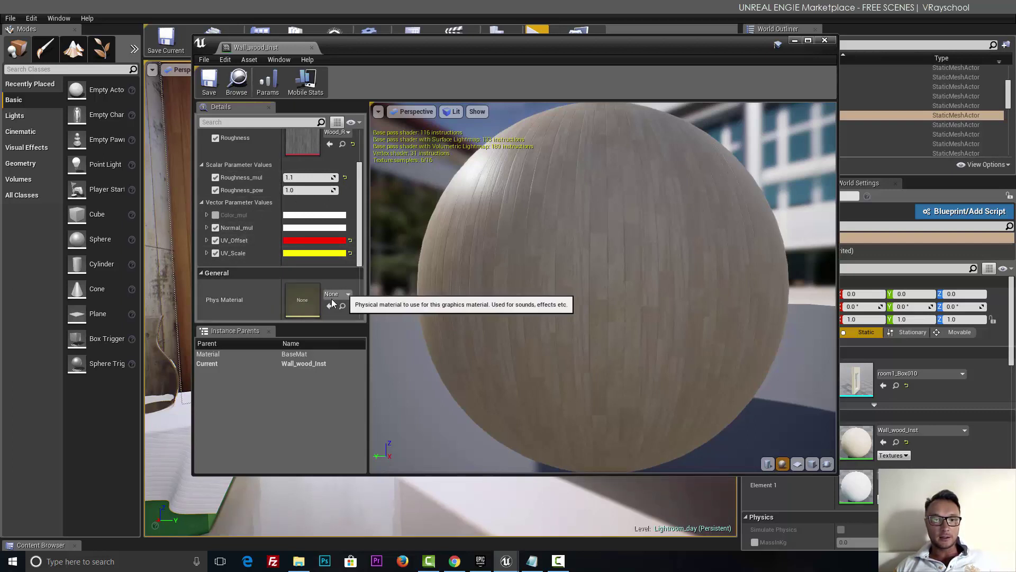
{"action": "scroll", "coordinate": [359, 259], "scroll_direction": "down", "scroll_amount": 2}
{"action": "scroll", "coordinate": [353, 270], "scroll_direction": "down", "scroll_amount": 2}
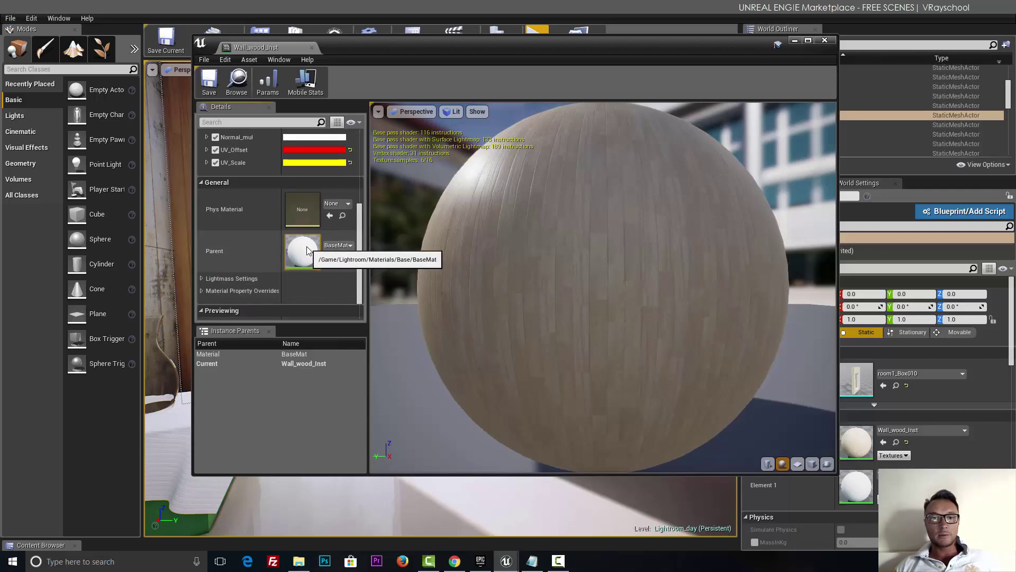
{"action": "double_click", "coordinate": [306, 252]}
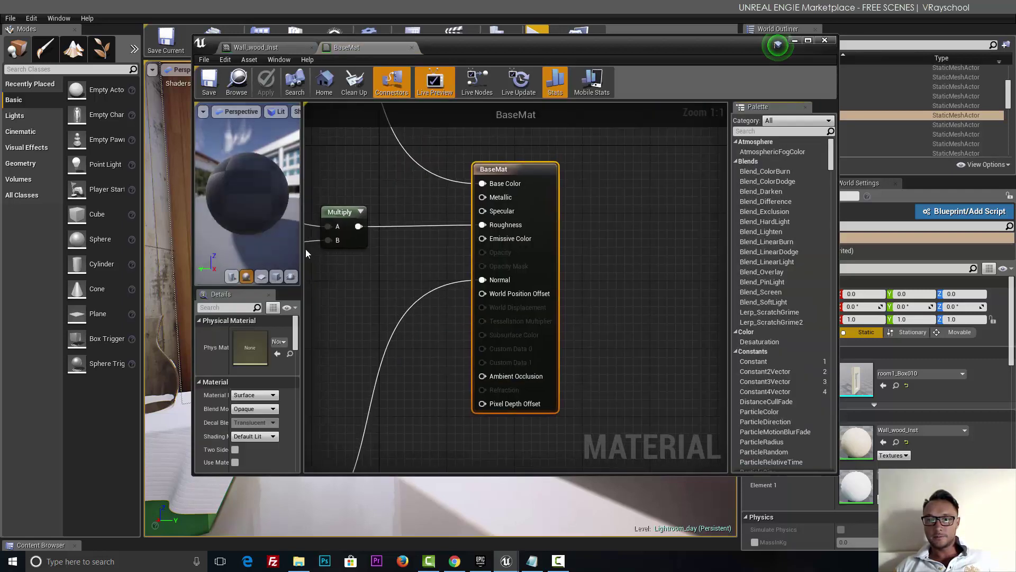
Step: Examine the BaseMat node graph from the material output back to the UV_Scale and UV_Offset nodes, and close the material editor
{"action": "scroll", "coordinate": [426, 297], "scroll_direction": "down", "scroll_amount": 1}
{"action": "right_click_drag", "start_coordinate": [399, 301], "coordinate": [607, 324]}
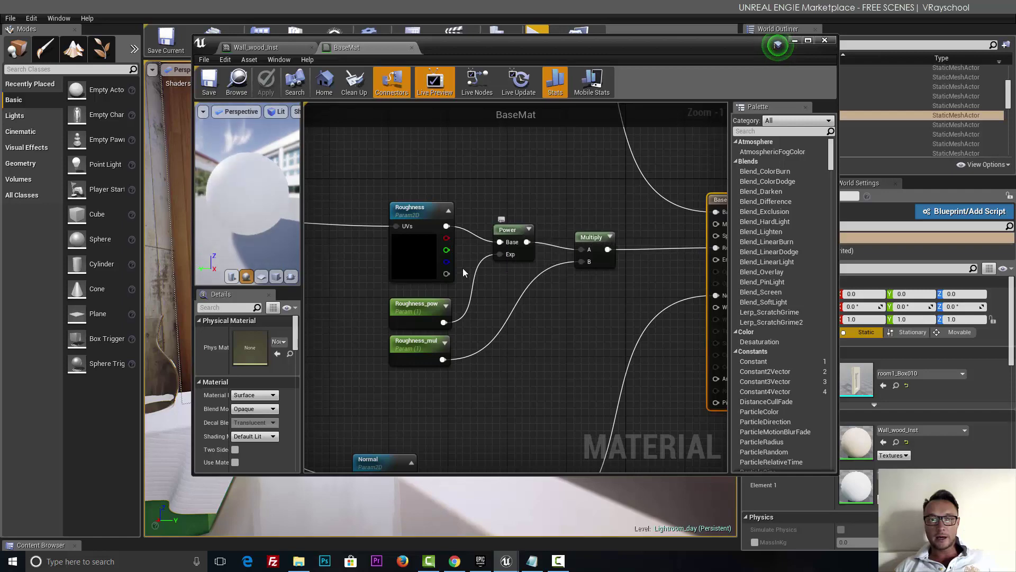
{"action": "scroll", "coordinate": [481, 383], "scroll_direction": "down", "scroll_amount": 4}
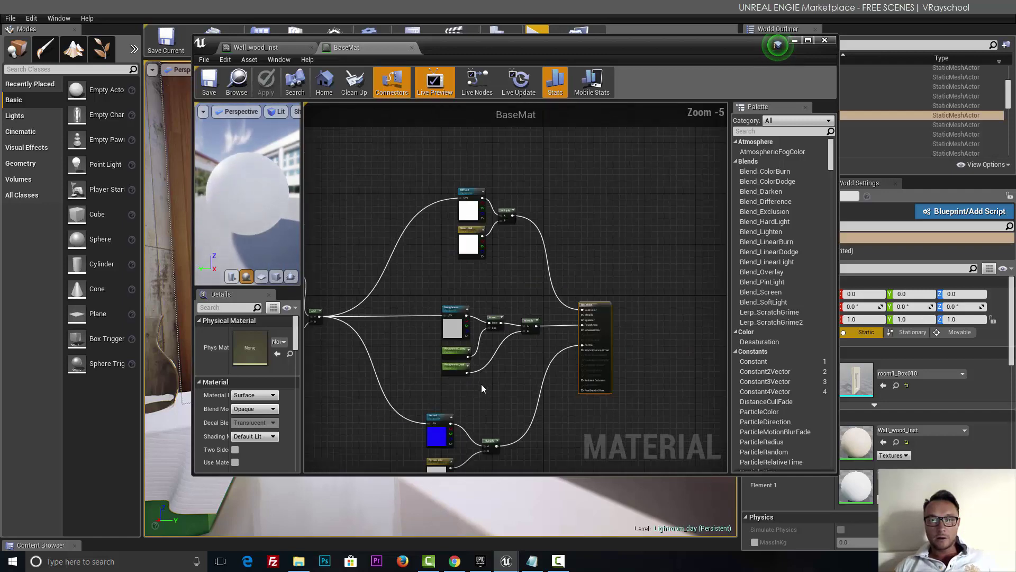
{"action": "scroll", "coordinate": [498, 254], "scroll_direction": "up", "scroll_amount": 3}
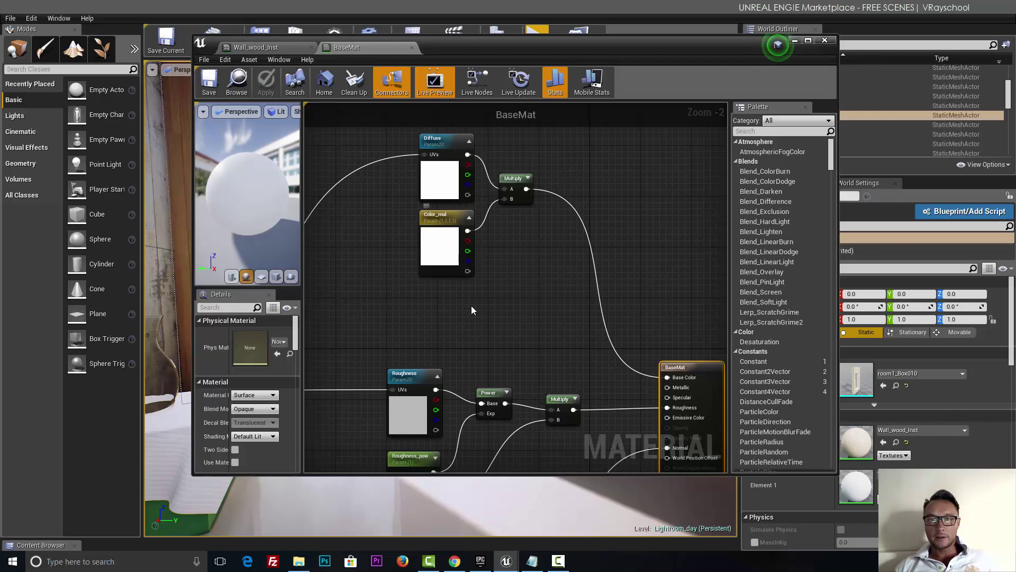
{"action": "right_click_drag", "start_coordinate": [406, 303], "coordinate": [686, 218]}
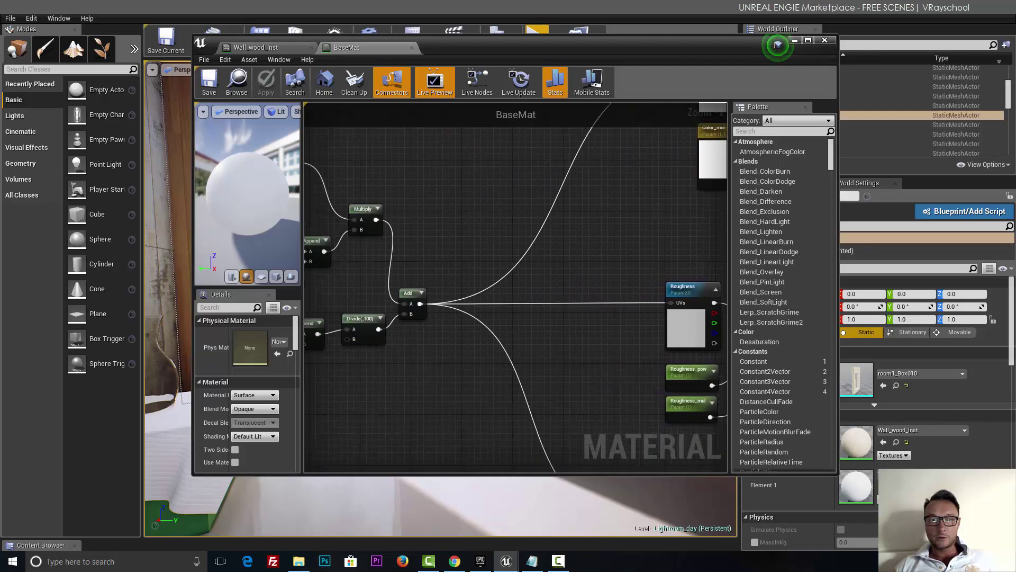
{"action": "right_click_drag", "start_coordinate": [416, 364], "coordinate": [536, 385]}
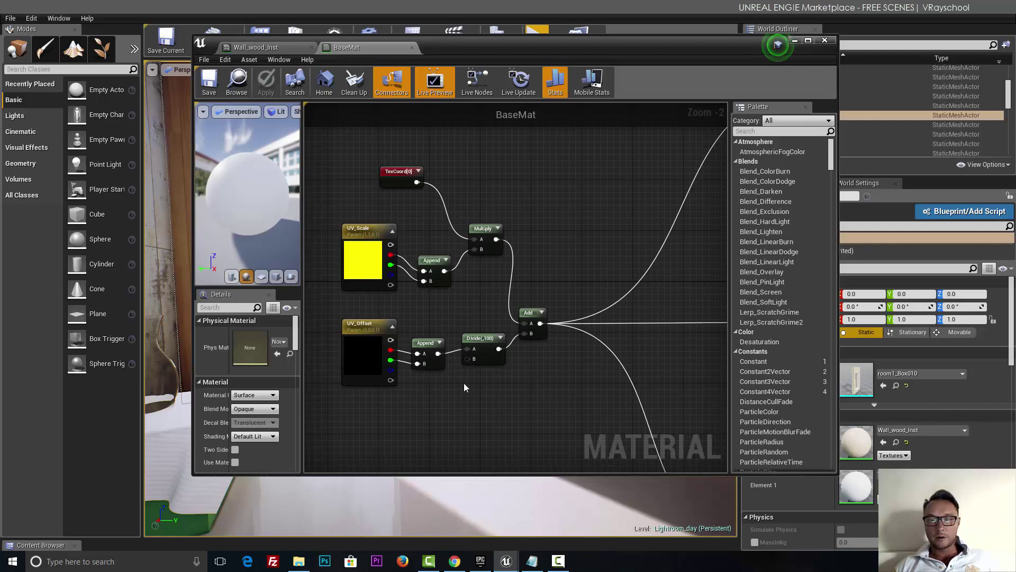
{"action": "scroll", "coordinate": [523, 433], "scroll_direction": "down", "scroll_amount": 3}
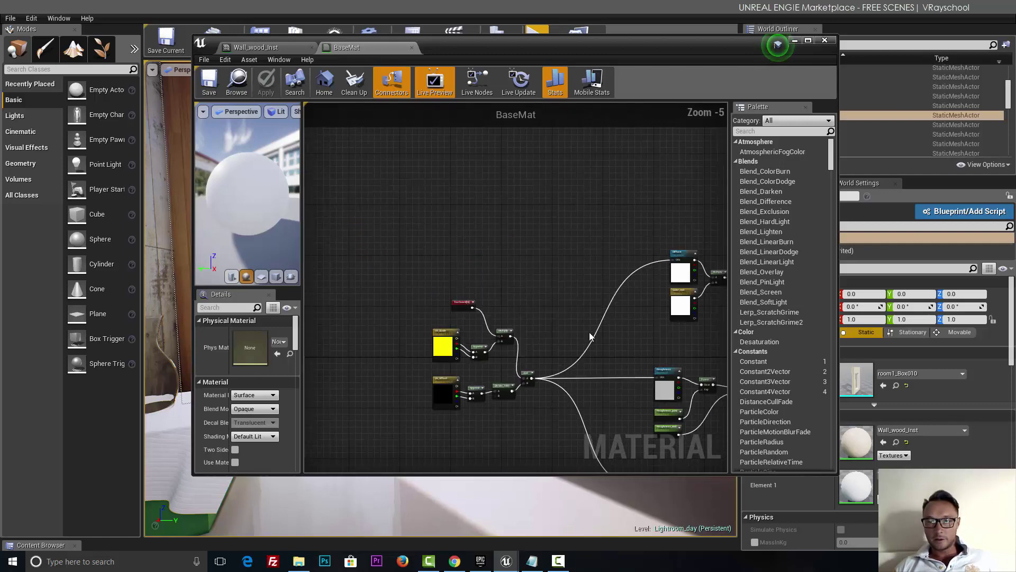
{"action": "right_click_drag", "start_coordinate": [599, 328], "coordinate": [476, 236]}
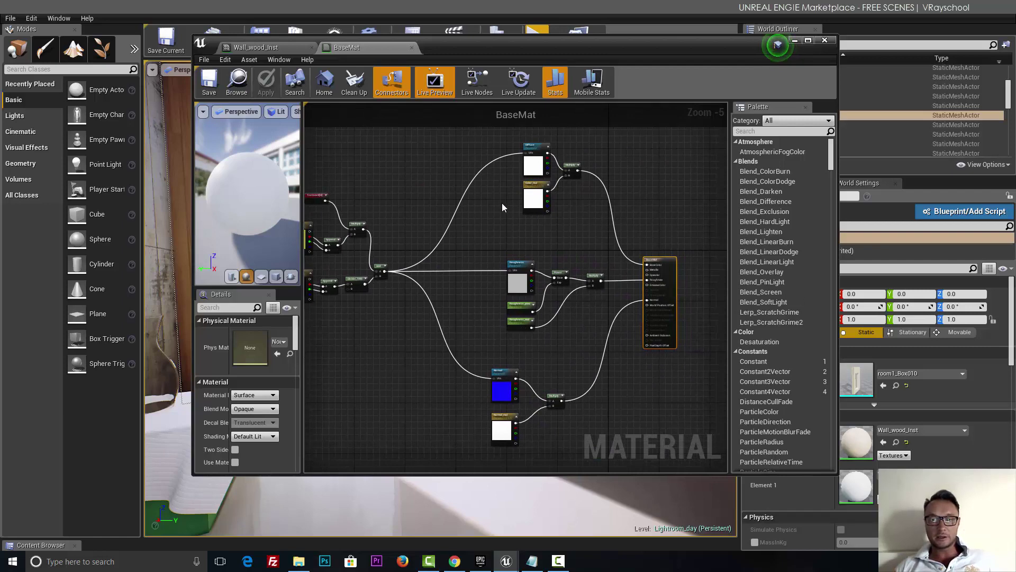
{"action": "scroll", "coordinate": [501, 202], "scroll_direction": "down", "scroll_amount": 1}
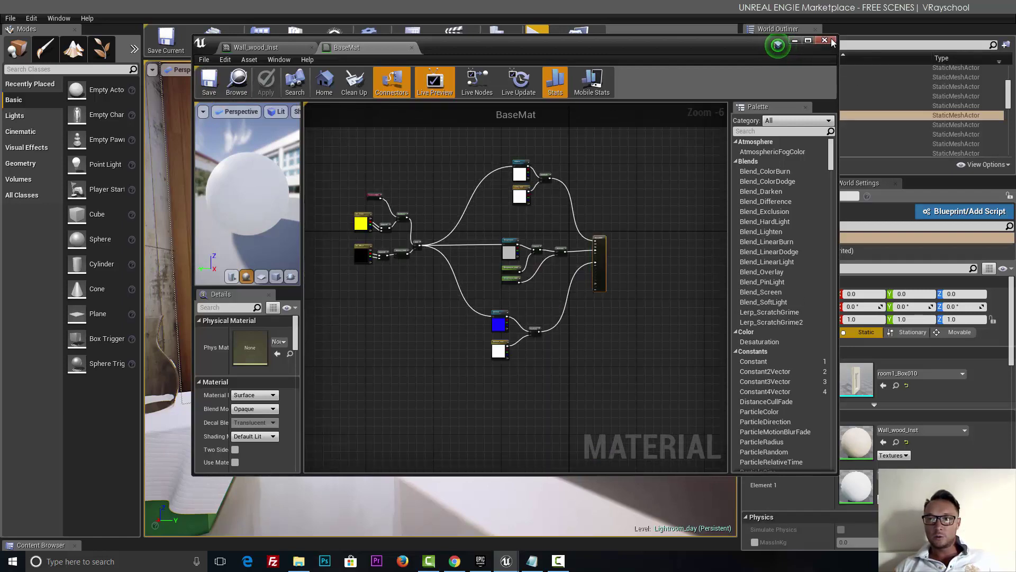
{"action": "left_click", "coordinate": [824, 41]}
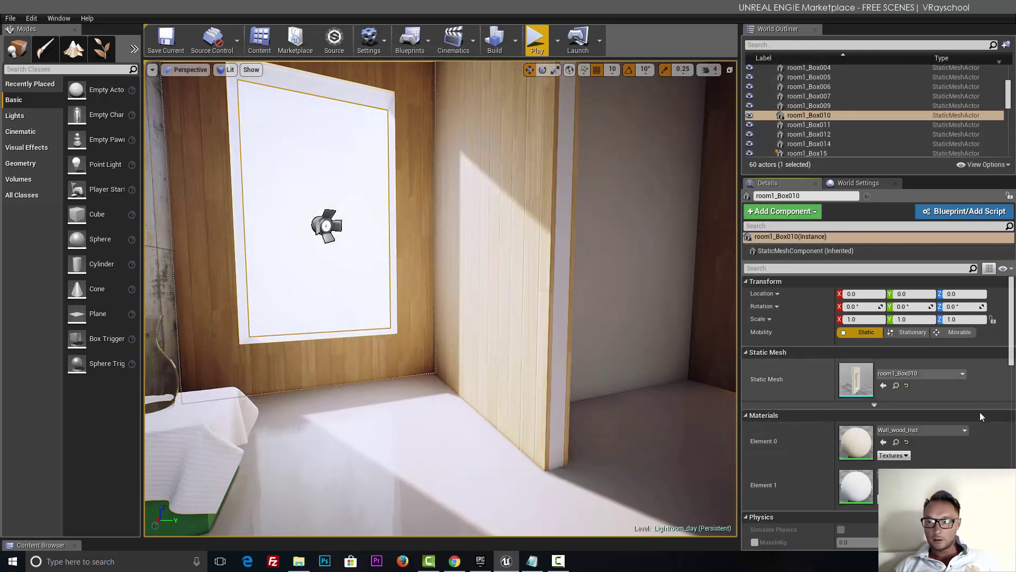
Step: Select the floor room1_Box015 and inspect its Floor_Inst material and the parent BaseMat graph, closing the editor at the end
{"action": "left_click", "coordinate": [382, 438]}
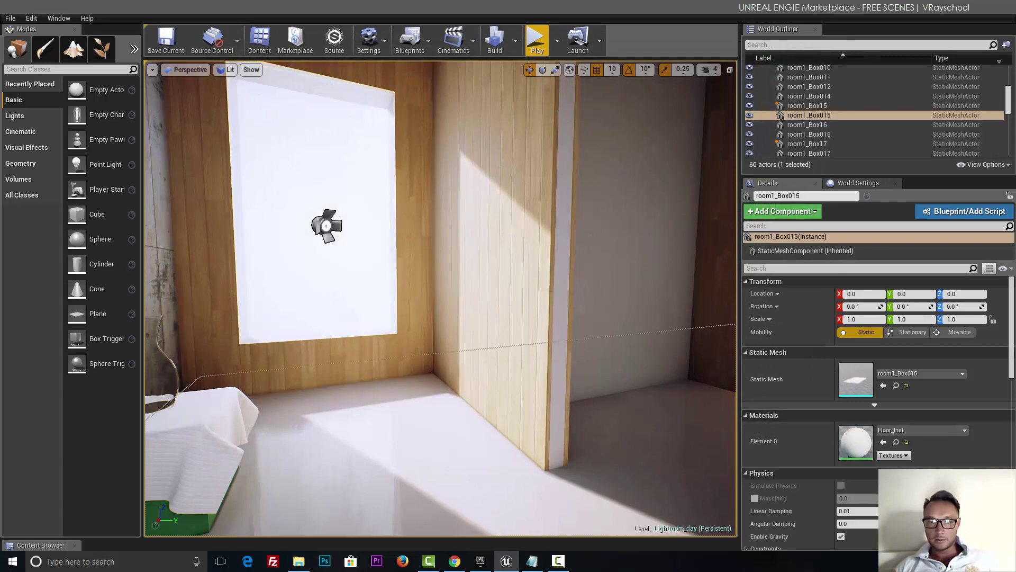
{"action": "double_click", "coordinate": [866, 442]}
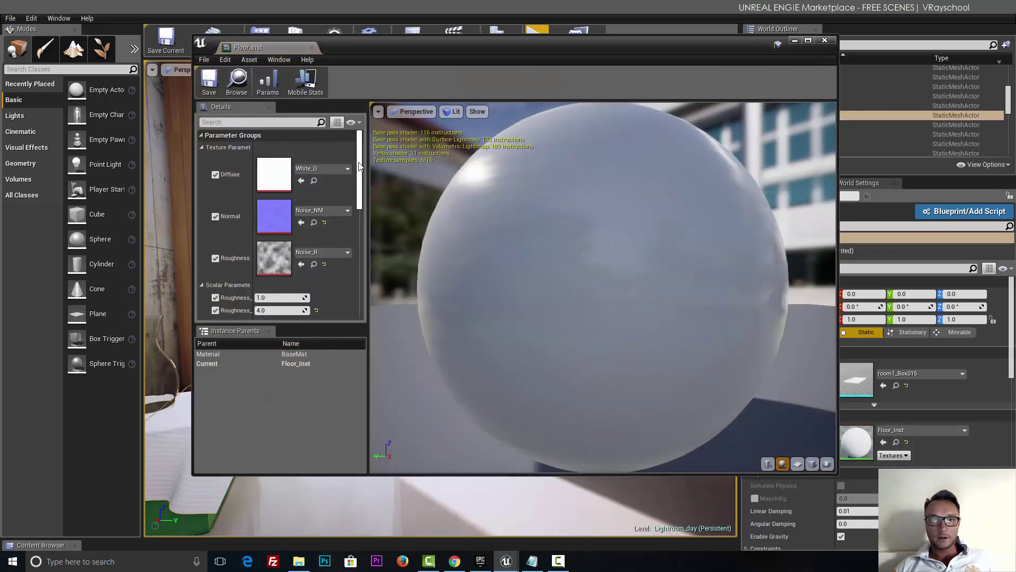
{"action": "left_click_drag", "start_coordinate": [359, 162], "coordinate": [342, 249]}
{"action": "double_click", "coordinate": [274, 223]}
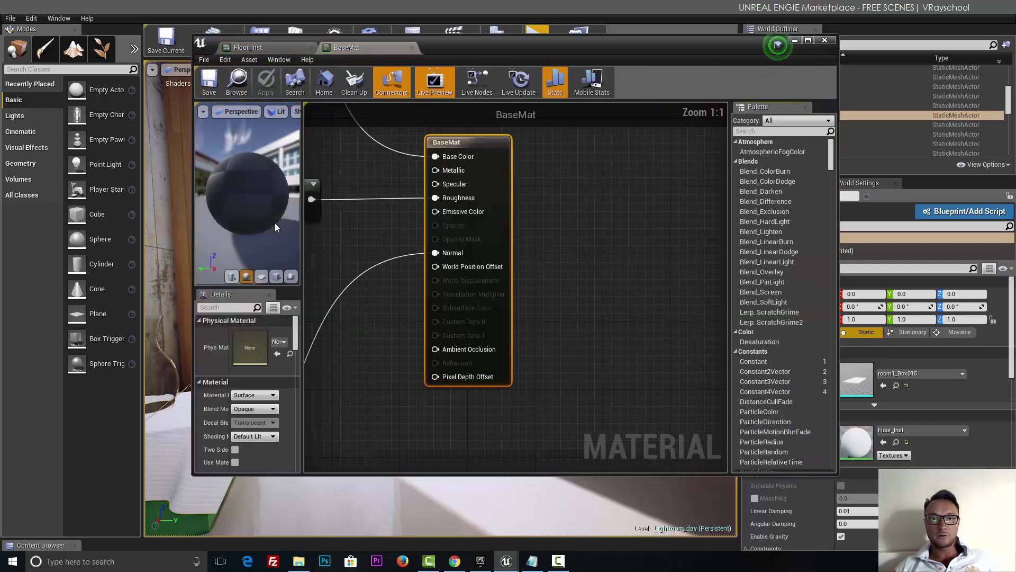
{"action": "scroll", "coordinate": [484, 281], "scroll_direction": "down", "scroll_amount": 8}
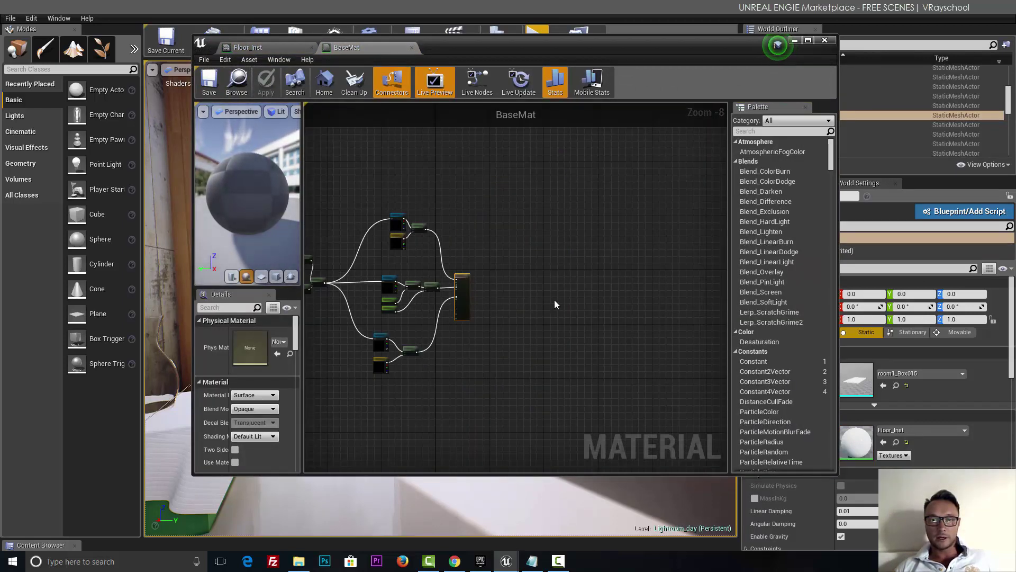
{"action": "right_click_drag", "start_coordinate": [555, 297], "coordinate": [697, 281]}
{"action": "scroll", "coordinate": [697, 281], "scroll_direction": "up", "scroll_amount": 1}
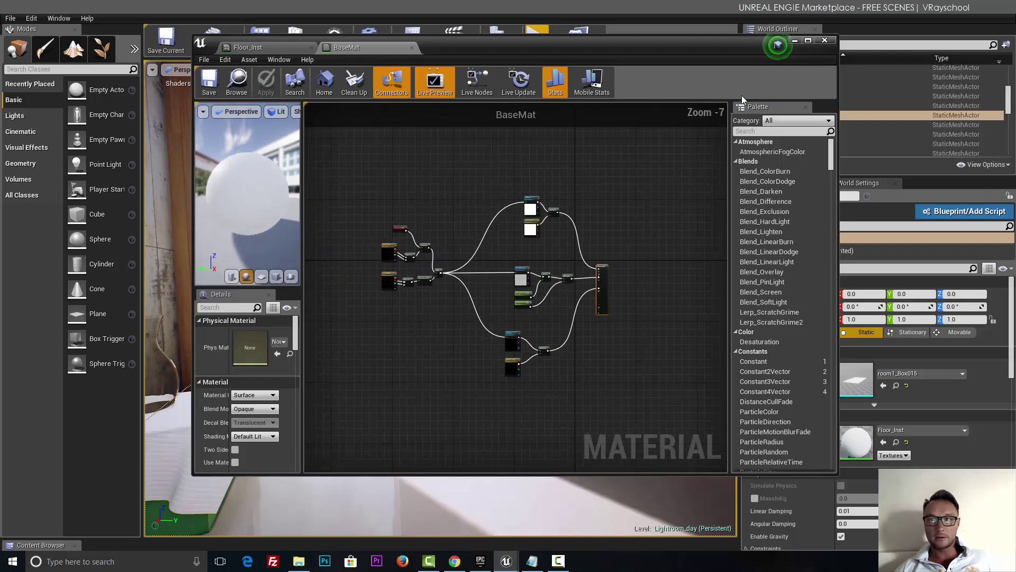
{"action": "left_click", "coordinate": [824, 42]}
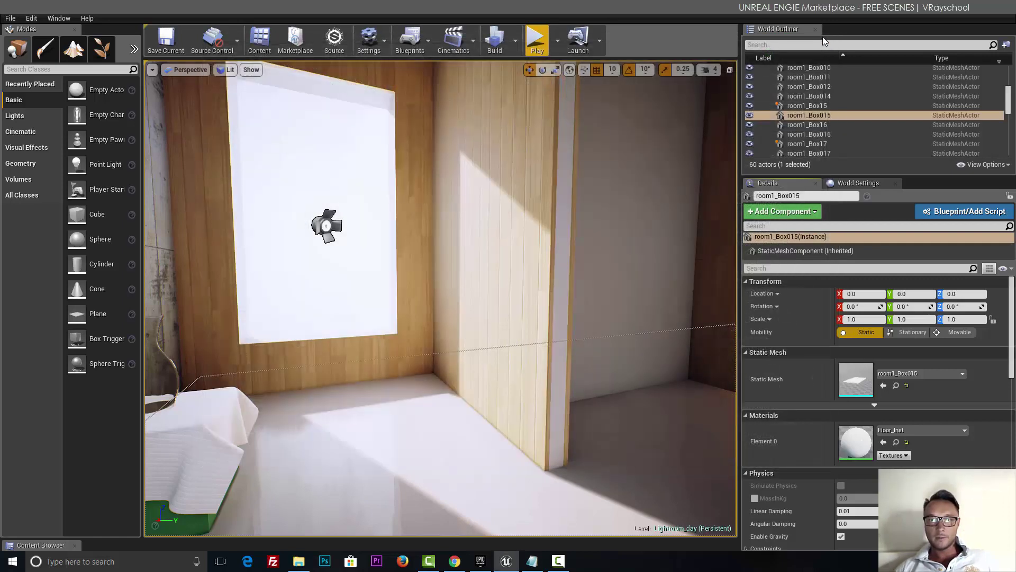
Step: Select the white wall room1_Box007 and inspect its Wall_white_Inst material and the parent BaseMat graph, closing the editor at the end
{"action": "left_click", "coordinate": [621, 239]}
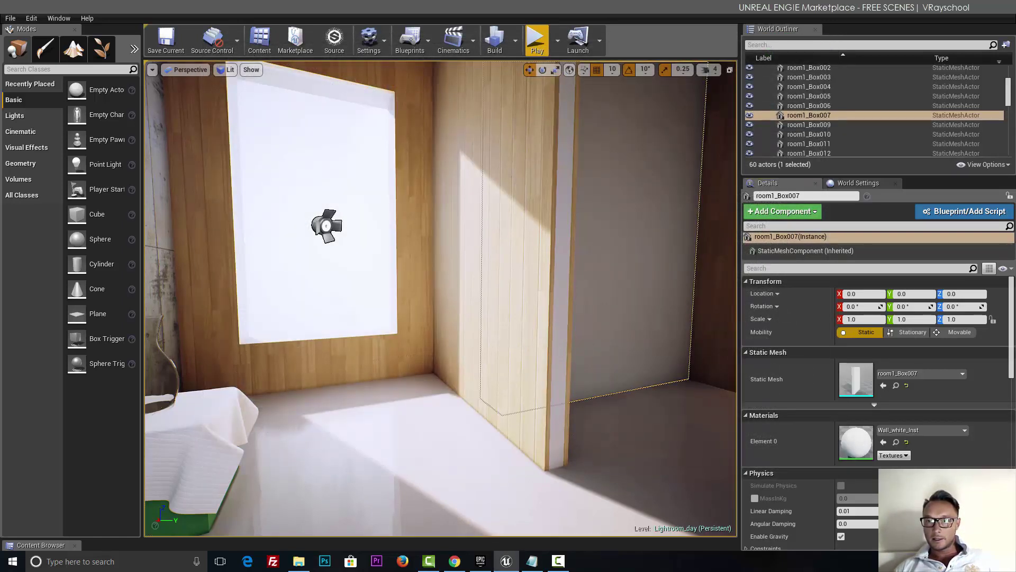
{"action": "double_click", "coordinate": [847, 443]}
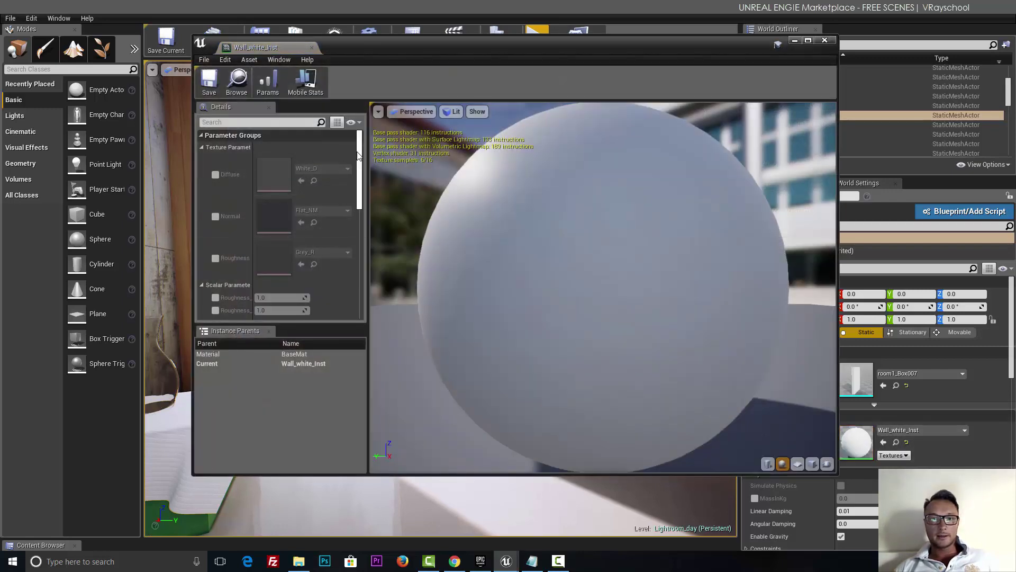
{"action": "scroll", "coordinate": [342, 265], "scroll_direction": "down", "scroll_amount": 10}
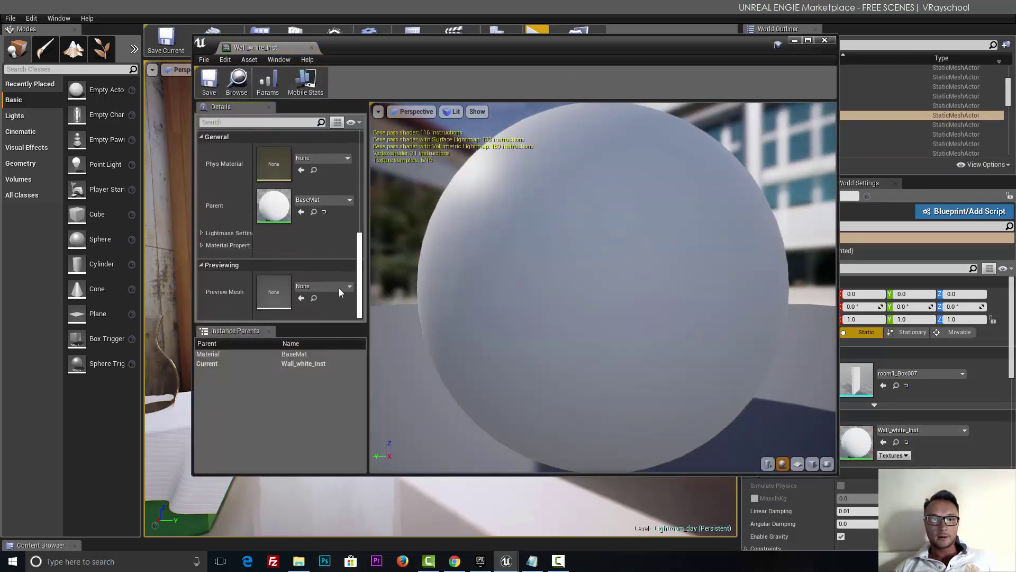
{"action": "scroll", "coordinate": [281, 231], "scroll_direction": "up", "scroll_amount": 1}
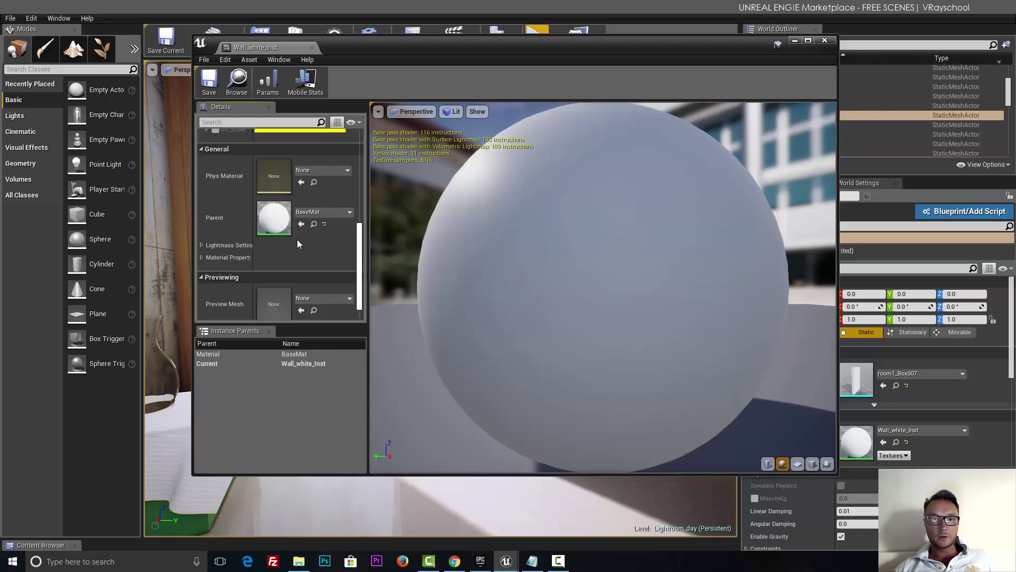
{"action": "double_click", "coordinate": [281, 229]}
{"action": "scroll", "coordinate": [469, 295], "scroll_direction": "down", "scroll_amount": 2}
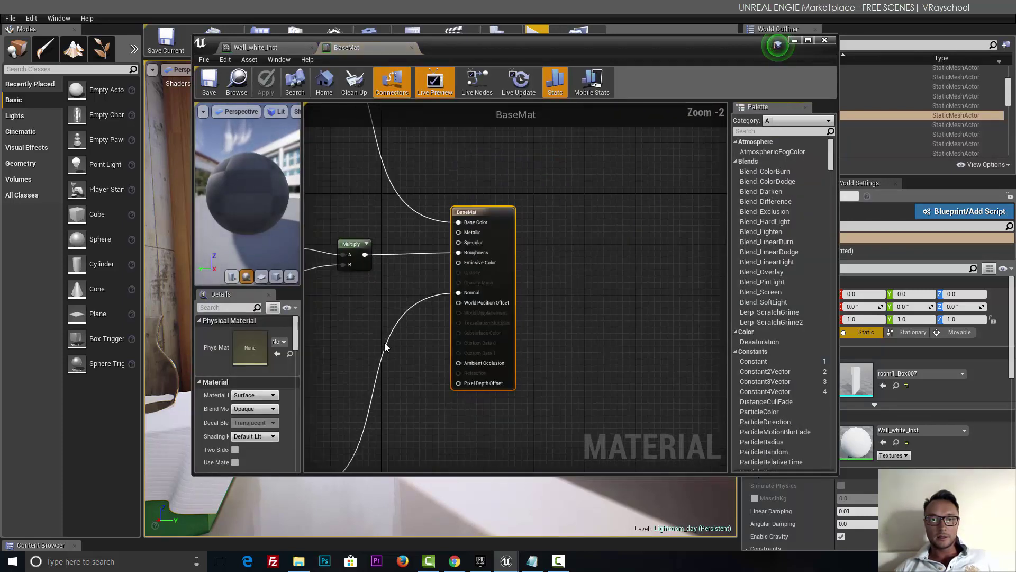
{"action": "scroll", "coordinate": [383, 342], "scroll_direction": "down", "scroll_amount": 4}
{"action": "scroll", "coordinate": [442, 328], "scroll_direction": "up", "scroll_amount": 1}
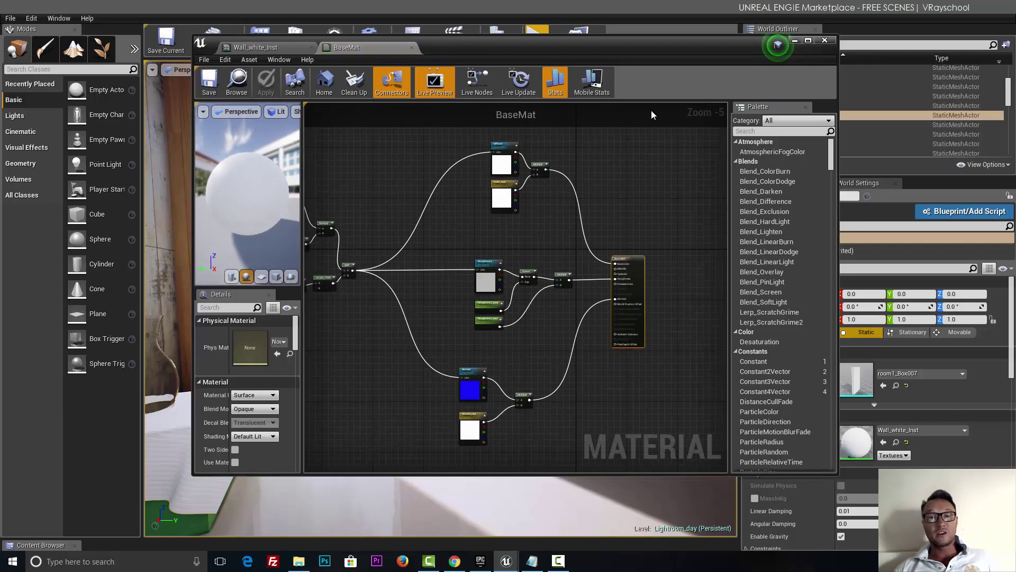
{"action": "left_click", "coordinate": [825, 41]}
Step: Look around the Lightroom_day level towards the potted tree behind the large window
{"action": "right_click_drag", "start_coordinate": [535, 168], "coordinate": [535, 190]}
{"action": "right_click_drag", "start_coordinate": [372, 189], "coordinate": [191, 189]}
{"action": "right_click_drag", "start_coordinate": [449, 433], "coordinate": [326, 433]}
{"action": "right_click_drag", "start_coordinate": [472, 420], "coordinate": [418, 420]}
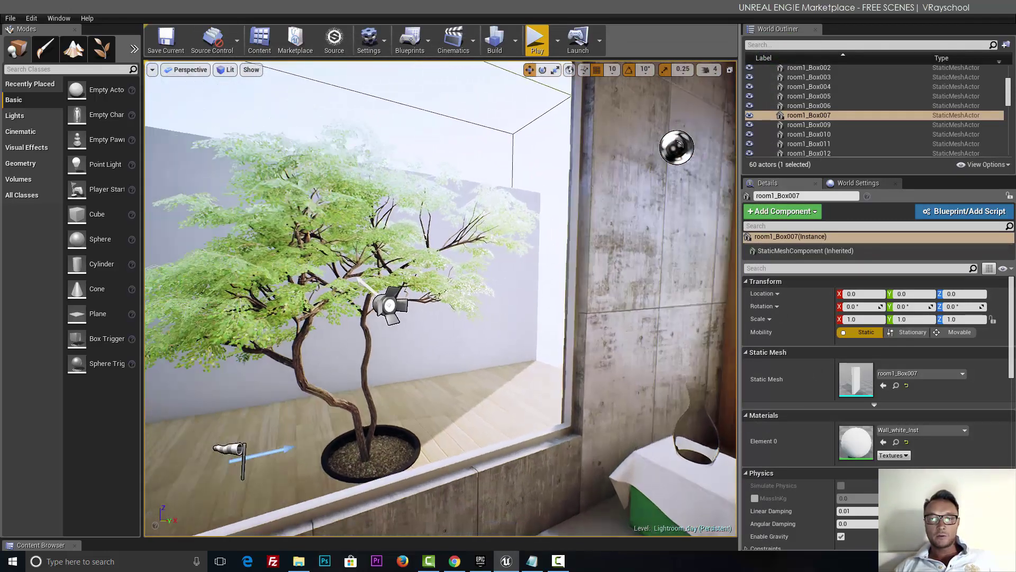
{"action": "right_click_drag", "start_coordinate": [542, 381], "coordinate": [420, 382]}
{"action": "right_click_drag", "start_coordinate": [541, 511], "coordinate": [622, 512]}
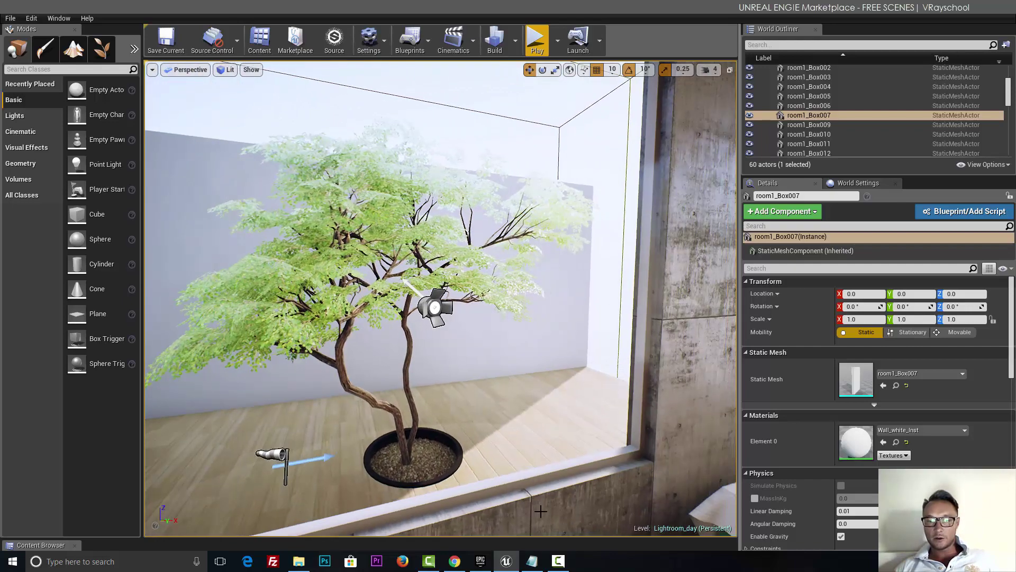
Step: Switch to the Epic Games Launcher library, review the engine versions offered in an added version slot, and remove the slot
{"action": "left_click", "coordinate": [480, 560]}
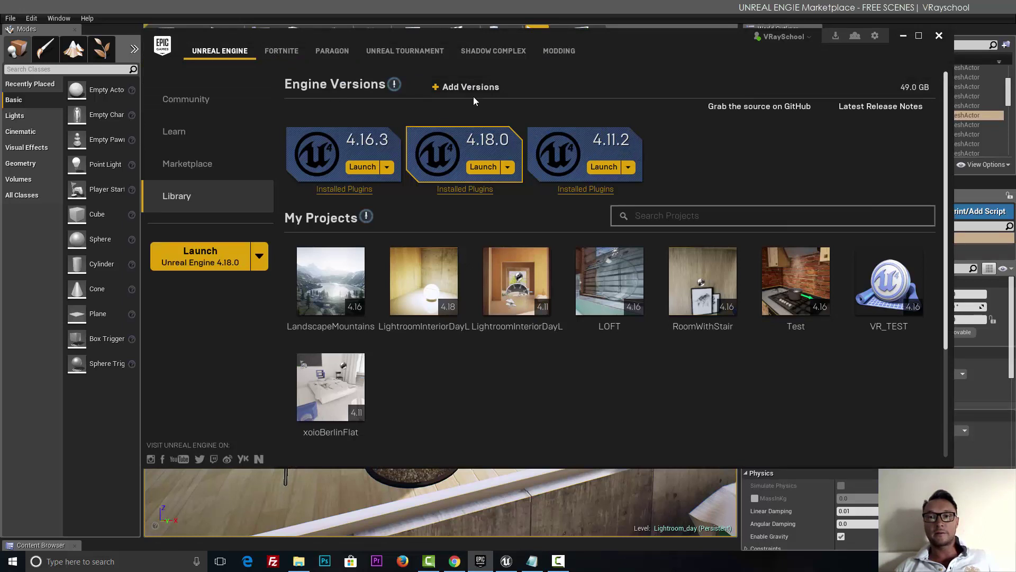
{"action": "left_click", "coordinate": [445, 88]}
{"action": "left_click", "coordinate": [754, 141]}
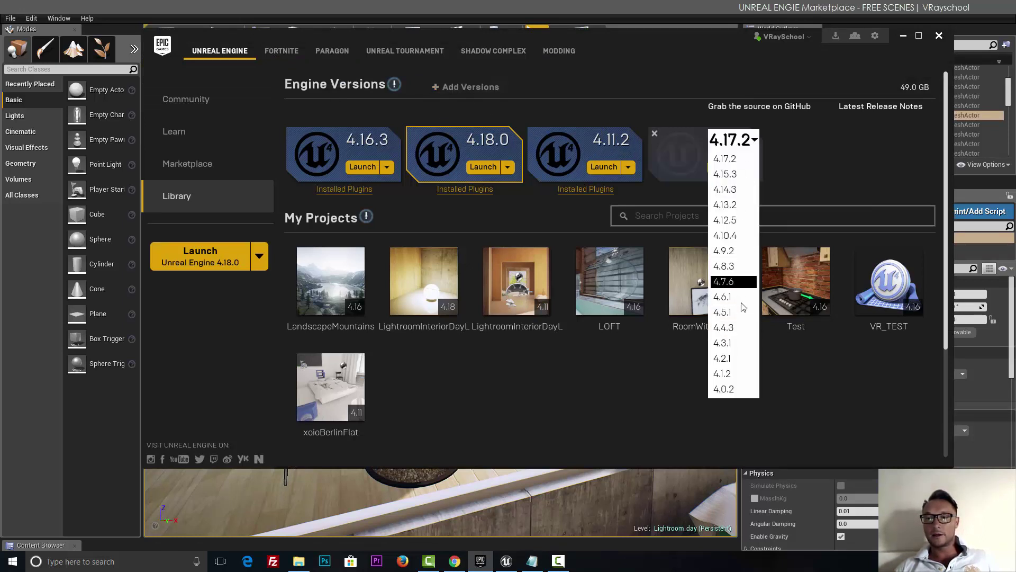
{"action": "left_click", "coordinate": [804, 143]}
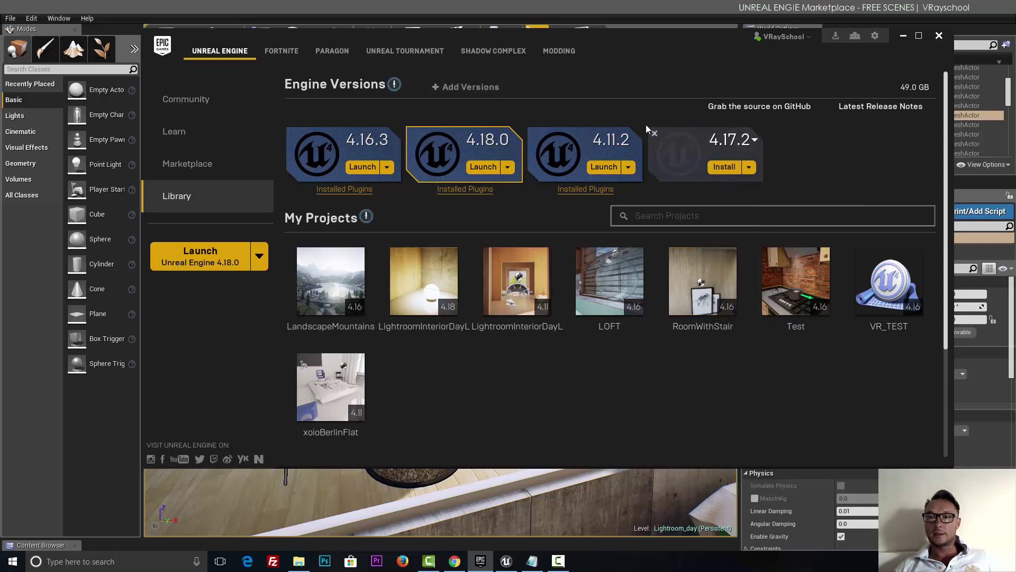
{"action": "left_click", "coordinate": [654, 134]}
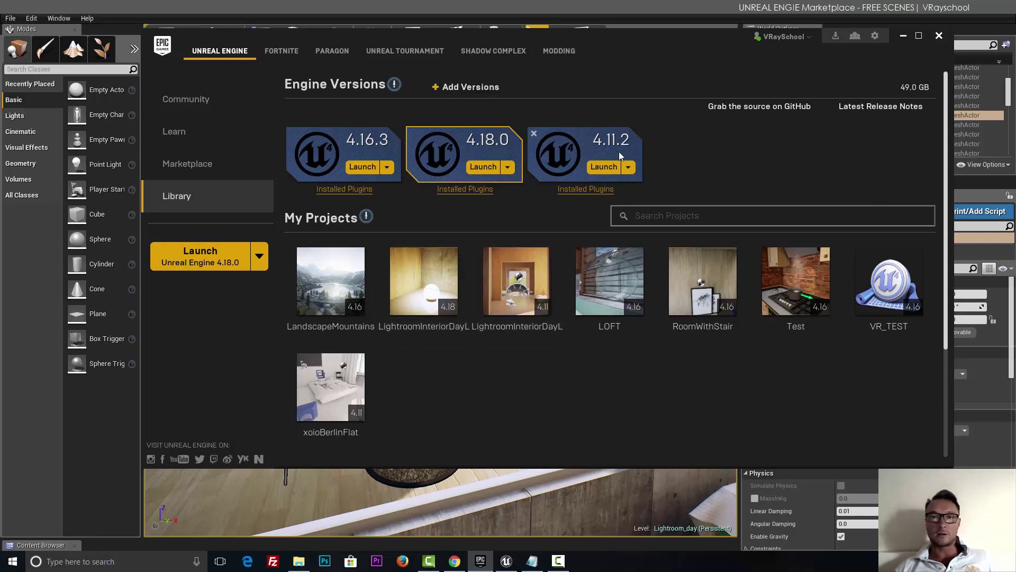
{"action": "left_click", "coordinate": [903, 36]}
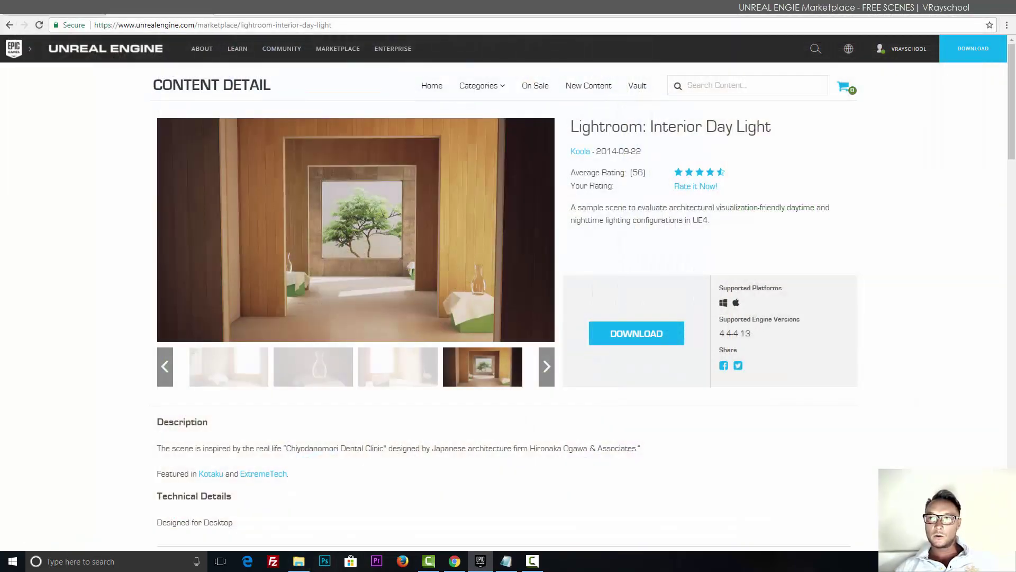
Step: Launch the OfficeNN2 application from its folder and start the real-time walkthrough of the loft interior
{"action": "left_click", "coordinate": [299, 561]}
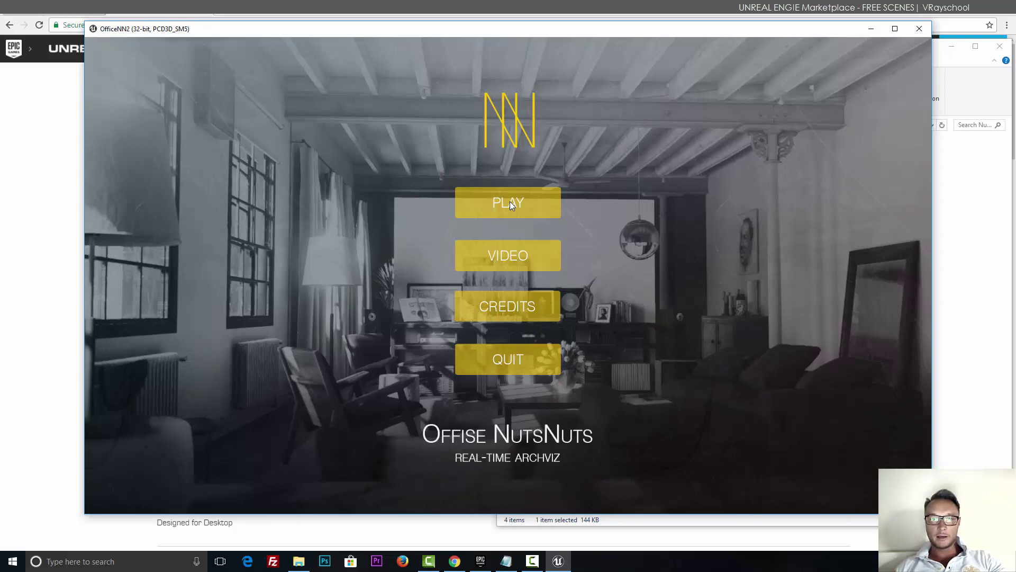
{"action": "left_click", "coordinate": [510, 204]}
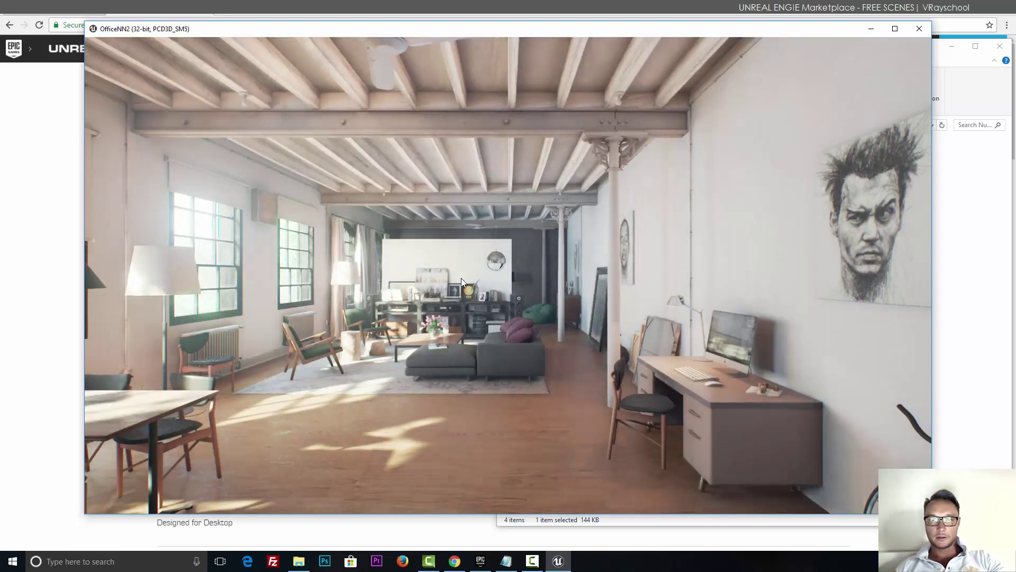
{"action": "key", "text": "w"}
{"action": "key", "text": "w"}
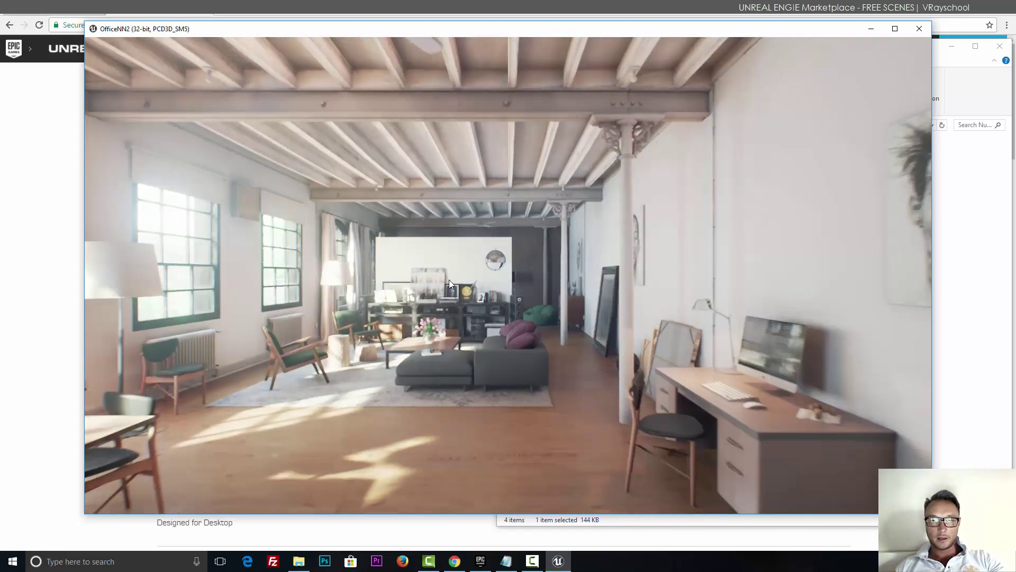
{"action": "key", "text": "w"}
Step: Walk through the living area to the black media shelf and look closely at the turntable, gold record and books
{"action": "left_click_drag", "start_coordinate": [452, 276], "coordinate": [770, 257]}
{"action": "key", "text": "w"}
{"action": "left_click_drag", "start_coordinate": [653, 263], "coordinate": [798, 269]}
{"action": "key", "text": "w"}
{"action": "left_click_drag", "start_coordinate": [633, 245], "coordinate": [687, 249]}
{"action": "left_click_drag", "start_coordinate": [484, 256], "coordinate": [843, 284]}
{"action": "key", "text": "w"}
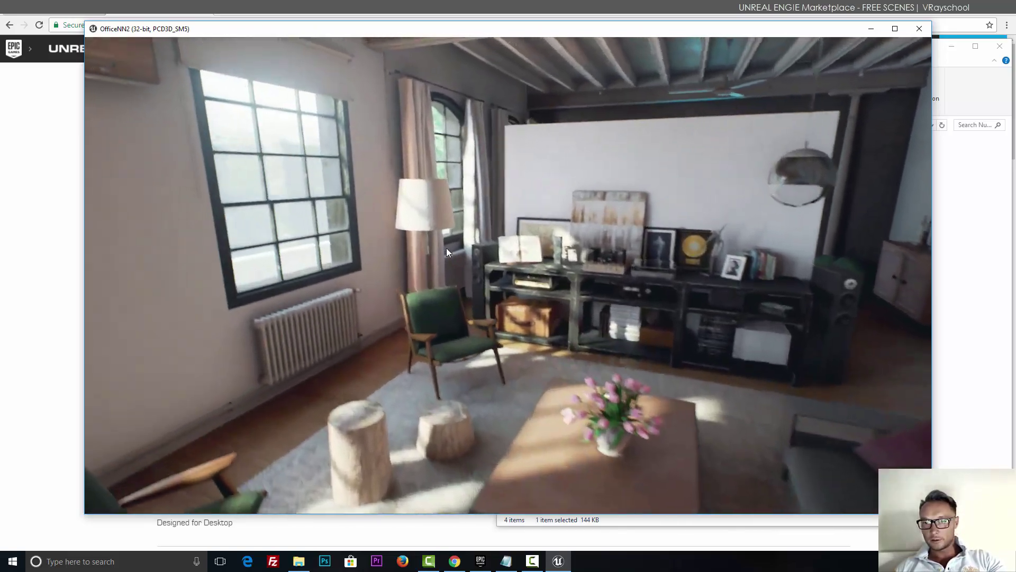
{"action": "left_click_drag", "start_coordinate": [446, 248], "coordinate": [732, 297]}
{"action": "key", "text": "w"}
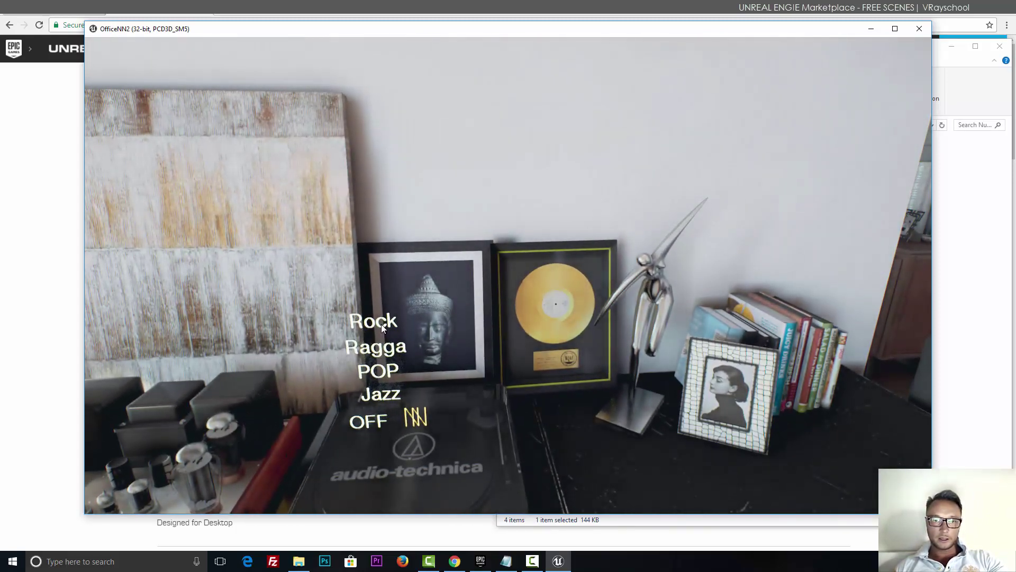
{"action": "key", "text": "s"}
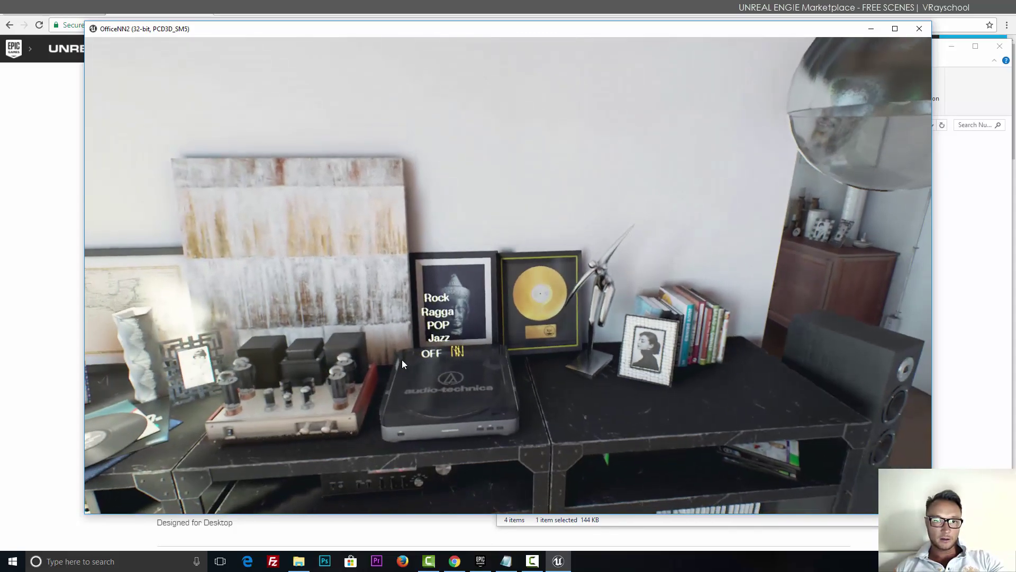
{"action": "key", "text": "a"}
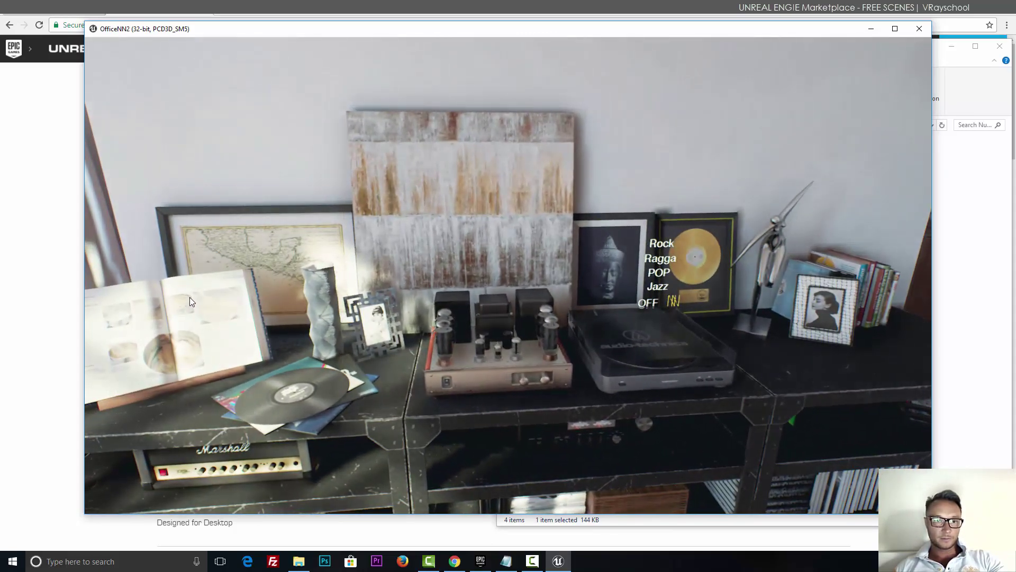
Step: Move along the shelf to the floor lamp by the curtain and toggle its light on and off
{"action": "left_click_drag", "start_coordinate": [192, 294], "coordinate": [85, 270]}
{"action": "key", "text": "w"}
{"action": "key", "text": "a"}
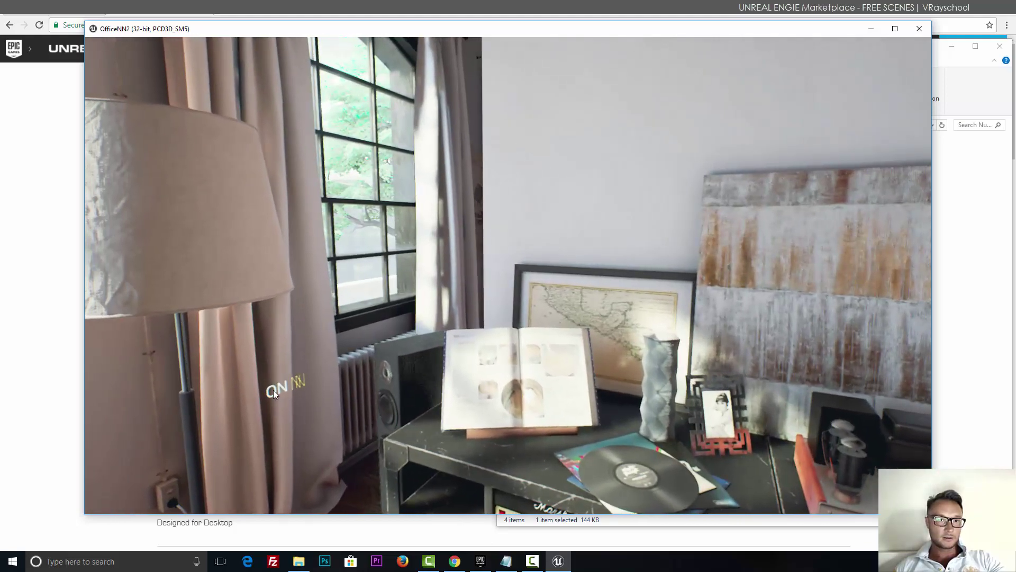
{"action": "left_click", "coordinate": [274, 389]}
{"action": "left_click_drag", "start_coordinate": [222, 396], "coordinate": [86, 376]}
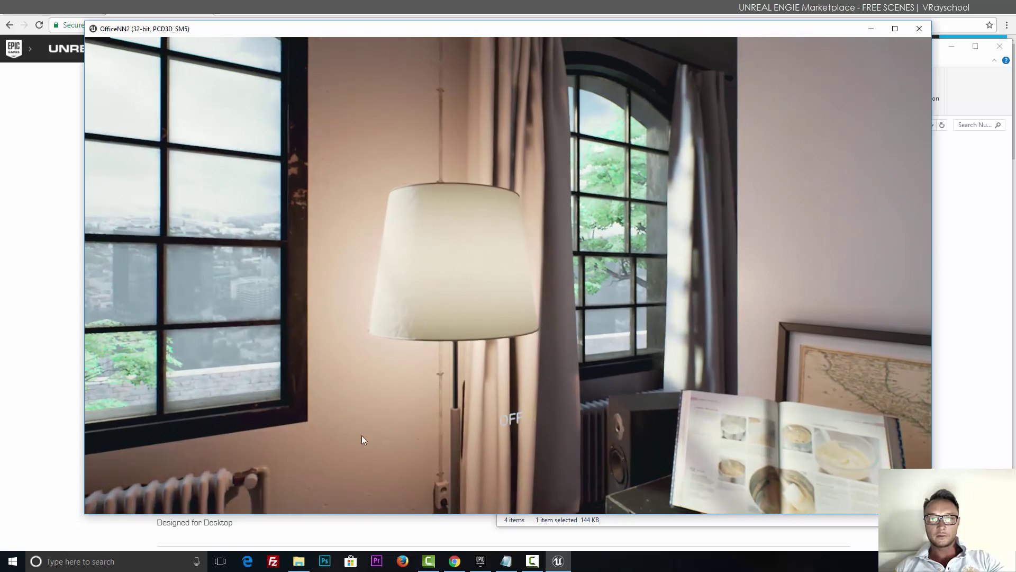
{"action": "left_click", "coordinate": [524, 423]}
{"action": "left_click", "coordinate": [524, 423]}
{"action": "left_click", "coordinate": [523, 421]}
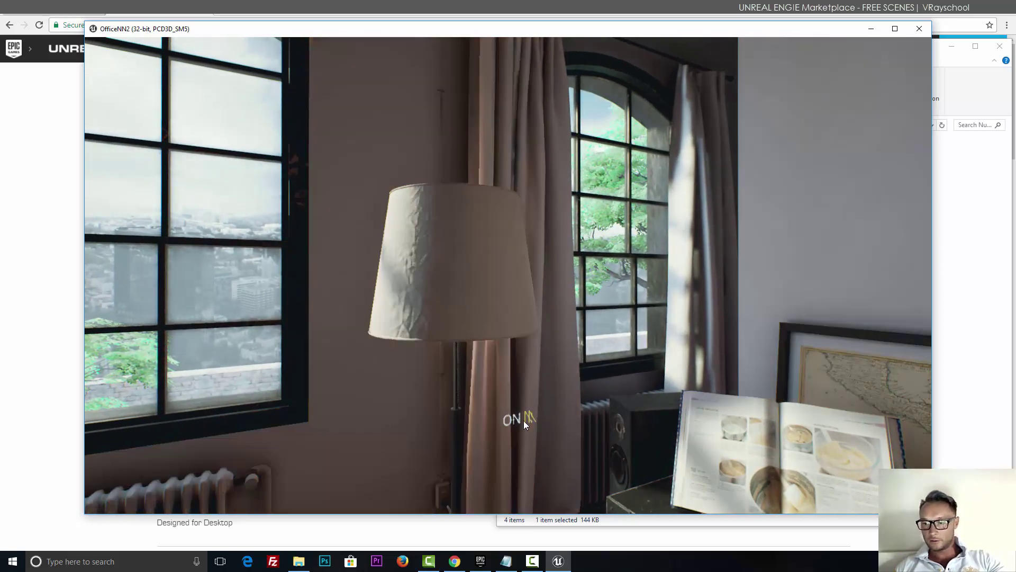
{"action": "left_click", "coordinate": [523, 420]}
Step: Go past the turntable and framed mirror to the sofa by the brick wall, and switch its colour to Green and then Red
{"action": "left_click_drag", "start_coordinate": [710, 399], "coordinate": [805, 439]}
{"action": "key", "text": "d"}
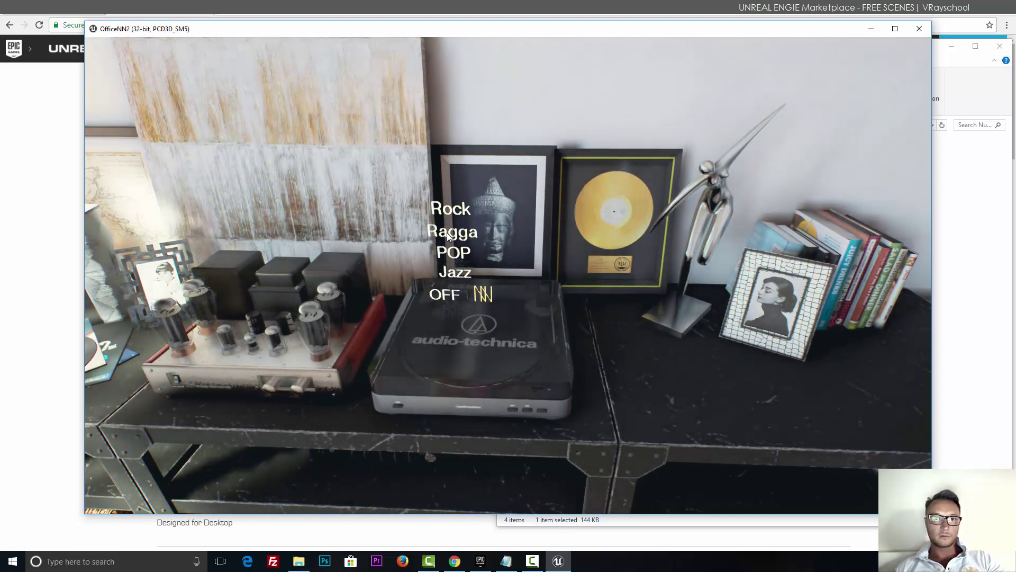
{"action": "mouse_move", "coordinate": [278, 240]}
{"action": "left_mouse_down"}
{"action": "mouse_move", "coordinate": [259, 209]}
{"action": "mouse_move", "coordinate": [257, 155]}
{"action": "mouse_move", "coordinate": [268, 153]}
{"action": "mouse_move", "coordinate": [571, 210]}
{"action": "mouse_move", "coordinate": [560, 174]}
{"action": "left_mouse_up"}
{"action": "key", "text": "w"}
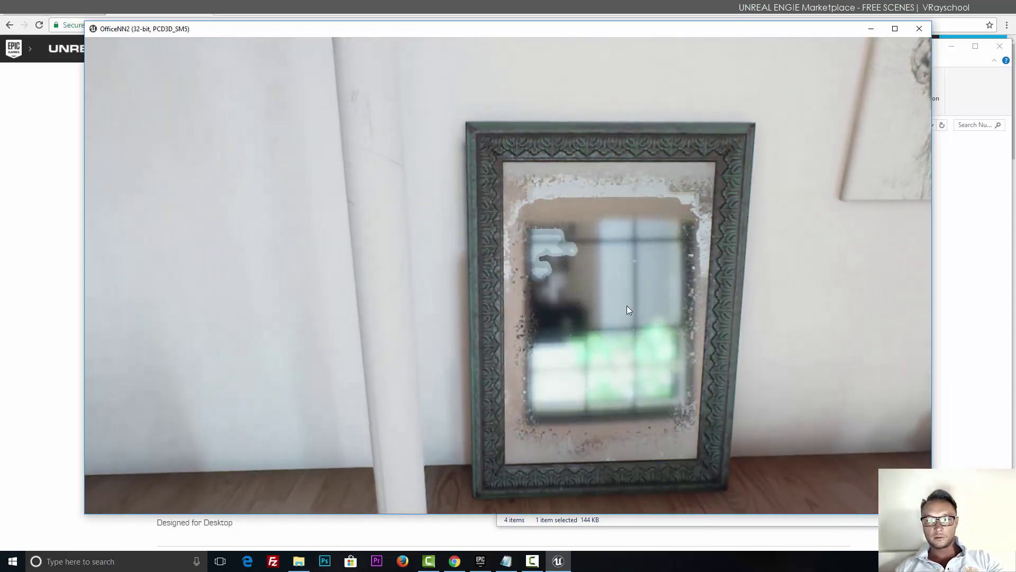
{"action": "mouse_move", "coordinate": [627, 303]}
{"action": "left_mouse_down"}
{"action": "mouse_move", "coordinate": [539, 223]}
{"action": "mouse_move", "coordinate": [406, 209]}
{"action": "mouse_move", "coordinate": [437, 286]}
{"action": "mouse_move", "coordinate": [402, 303]}
{"action": "mouse_move", "coordinate": [178, 309]}
{"action": "mouse_move", "coordinate": [131, 319]}
{"action": "mouse_move", "coordinate": [250, 339]}
{"action": "mouse_move", "coordinate": [254, 328]}
{"action": "mouse_move", "coordinate": [188, 323]}
{"action": "mouse_move", "coordinate": [86, 344]}
{"action": "mouse_move", "coordinate": [274, 371]}
{"action": "mouse_move", "coordinate": [418, 428]}
{"action": "mouse_move", "coordinate": [329, 422]}
{"action": "mouse_move", "coordinate": [429, 370]}
{"action": "mouse_move", "coordinate": [457, 379]}
{"action": "mouse_move", "coordinate": [494, 415]}
{"action": "mouse_move", "coordinate": [485, 417]}
{"action": "mouse_move", "coordinate": [469, 334]}
{"action": "left_mouse_up"}
{"action": "key", "text": "w"}
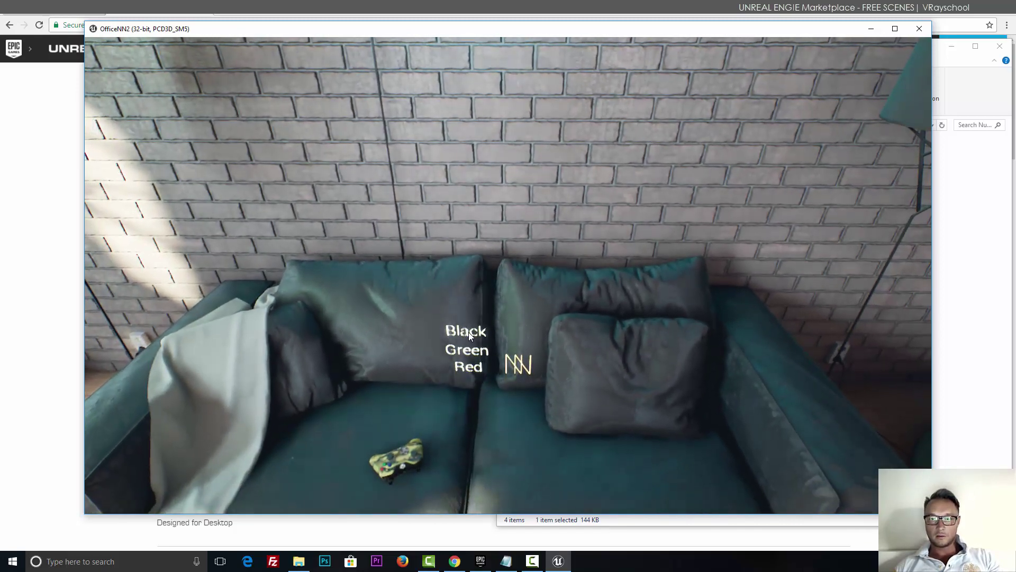
{"action": "left_click", "coordinate": [474, 353]}
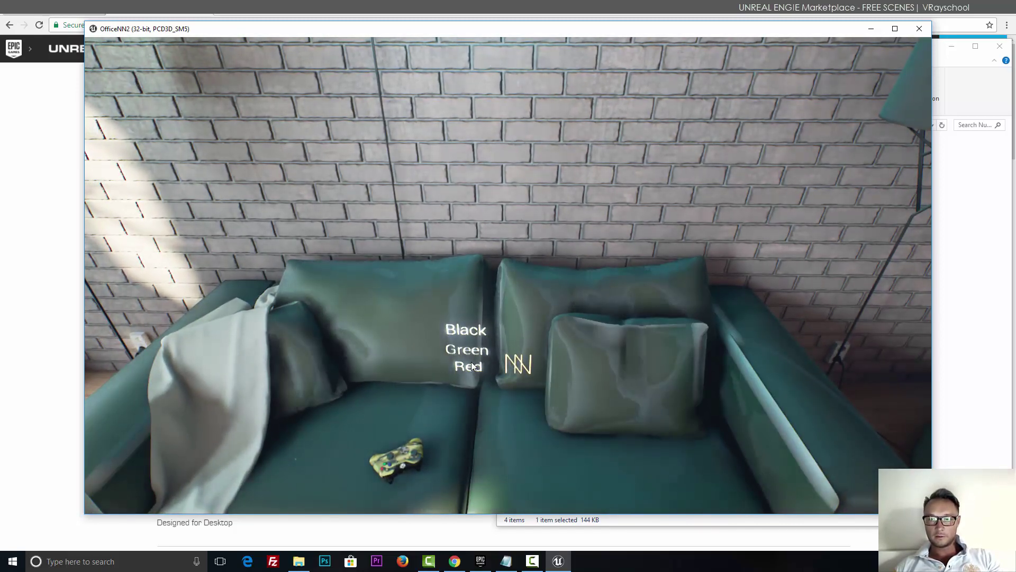
{"action": "left_click", "coordinate": [469, 366]}
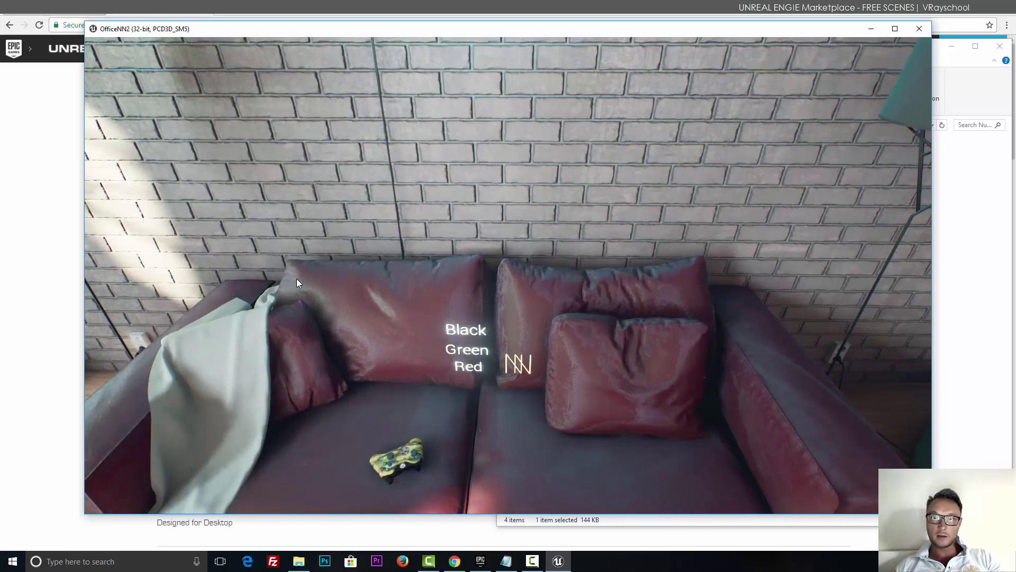
Step: Look around from the sofa across the TV wall with its speakers to the portrait above the wooden cabinet
{"action": "left_click_drag", "start_coordinate": [224, 288], "coordinate": [98, 294]}
{"action": "left_click_drag", "start_coordinate": [338, 282], "coordinate": [239, 217]}
{"action": "left_click_drag", "start_coordinate": [335, 226], "coordinate": [233, 230]}
{"action": "key", "text": "Left"}
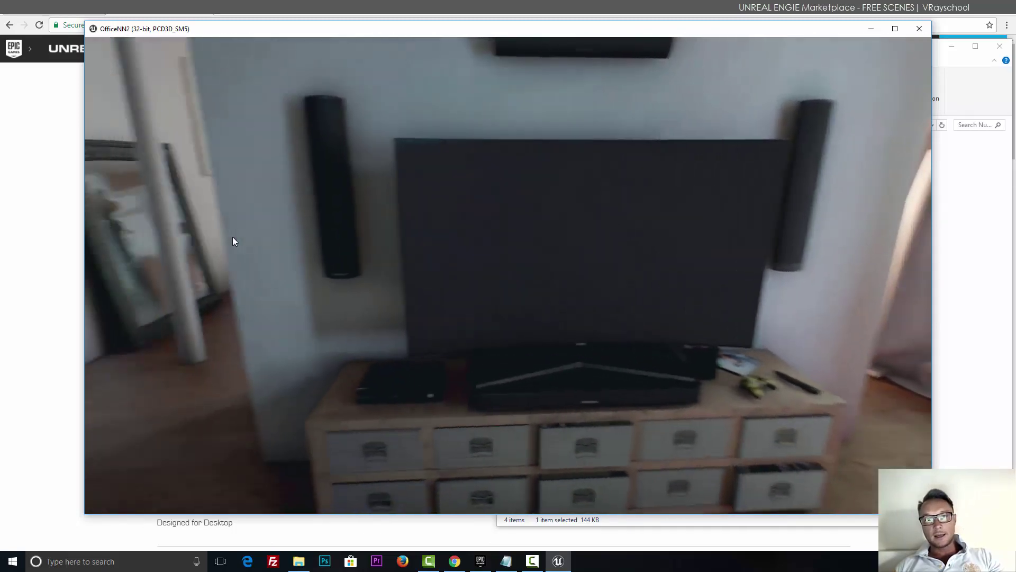
{"action": "left_click_drag", "start_coordinate": [232, 237], "coordinate": [254, 195]}
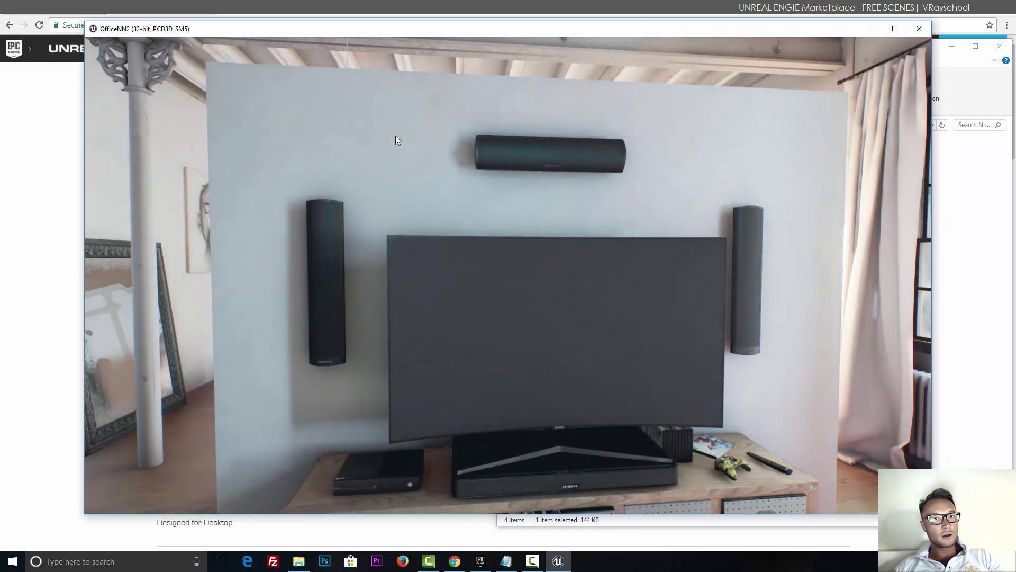
{"action": "key", "text": "Left"}
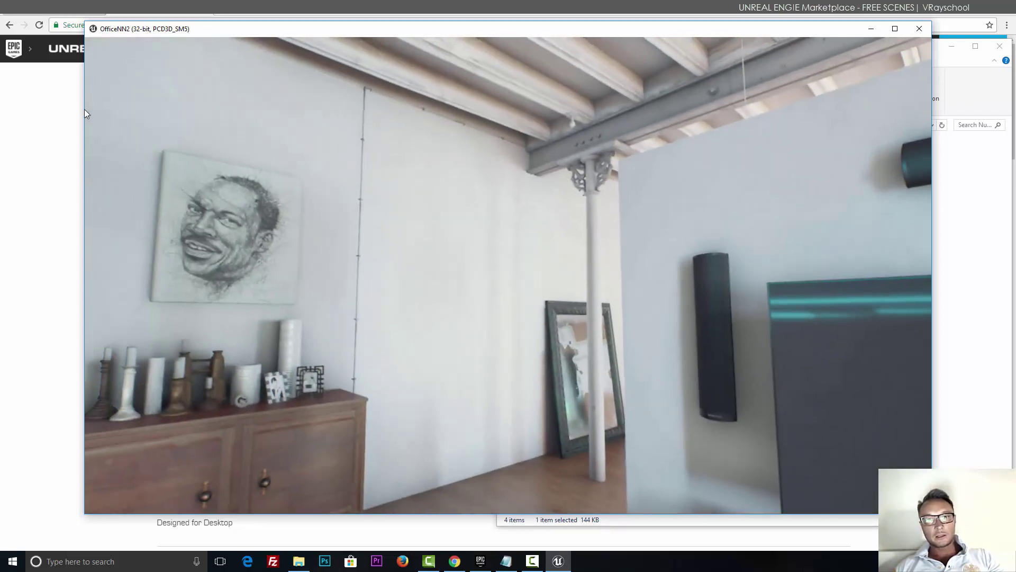
{"action": "key", "text": "Left"}
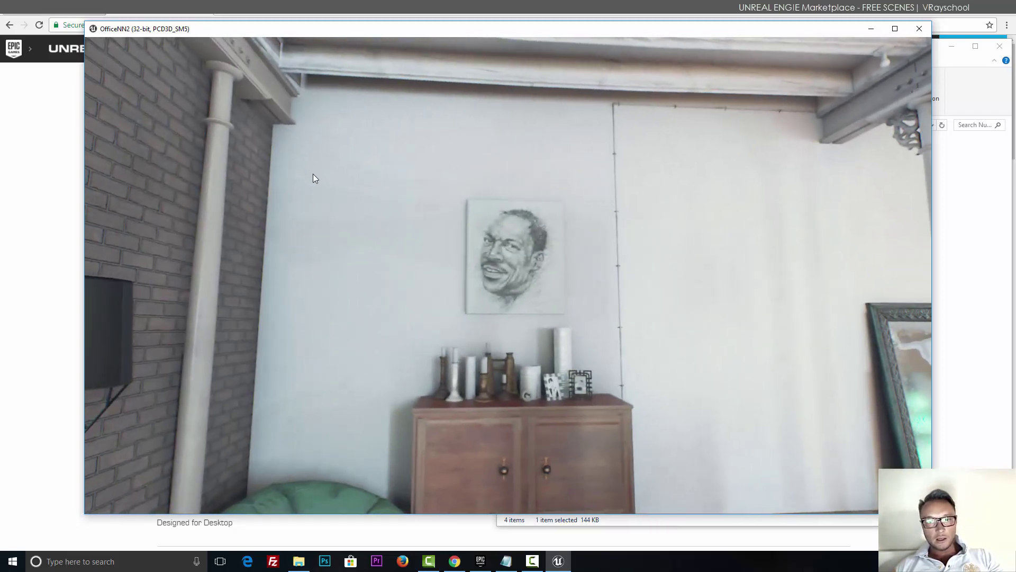
Step: Examine the portrait canvas and the candle holders on the wooden cabinet up close
{"action": "left_click_drag", "start_coordinate": [336, 263], "coordinate": [335, 319]}
{"action": "key", "text": "Down"}
{"action": "key", "text": "Up"}
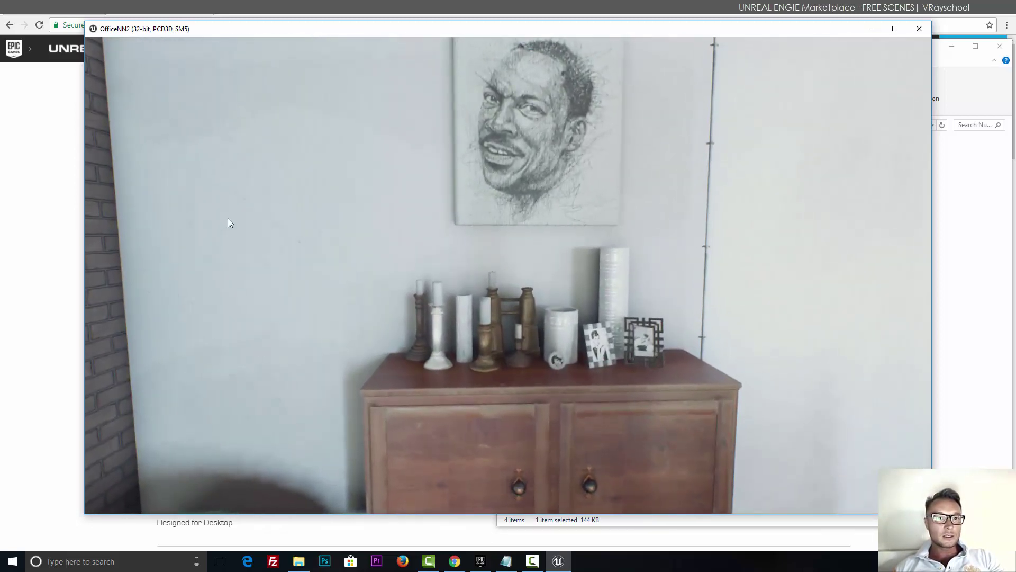
{"action": "key", "text": "Up"}
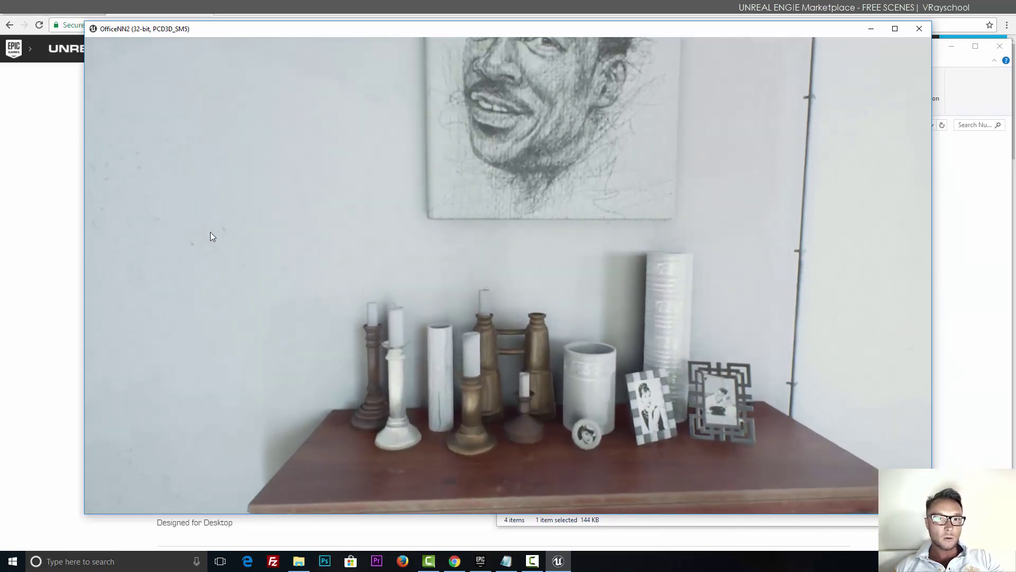
{"action": "key", "text": "Up"}
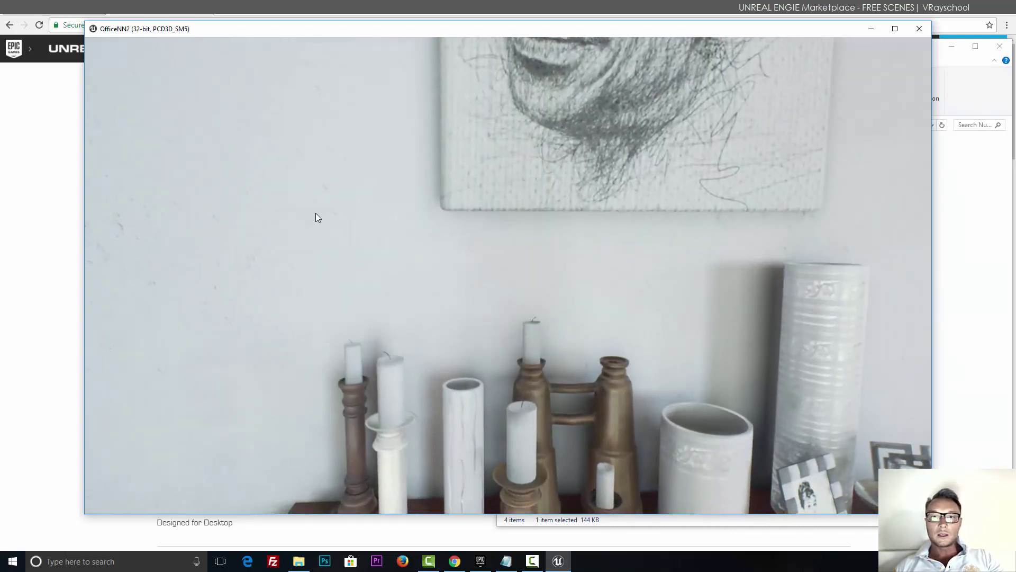
{"action": "key", "text": "Down"}
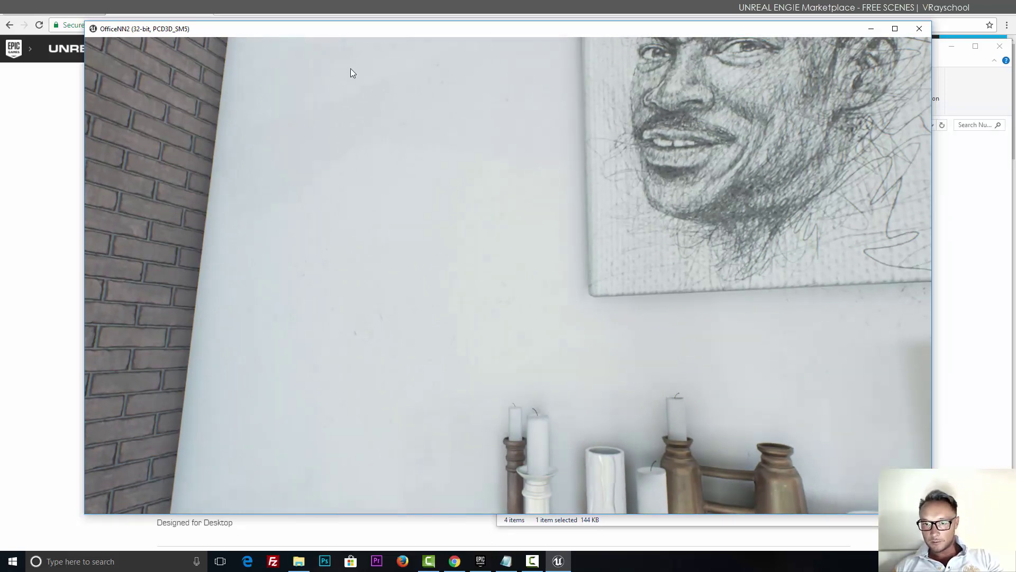
Step: Walk back past the leaning mirror and grey sofa to the floor lamp between the windows and switch it on
{"action": "key", "text": "Up"}
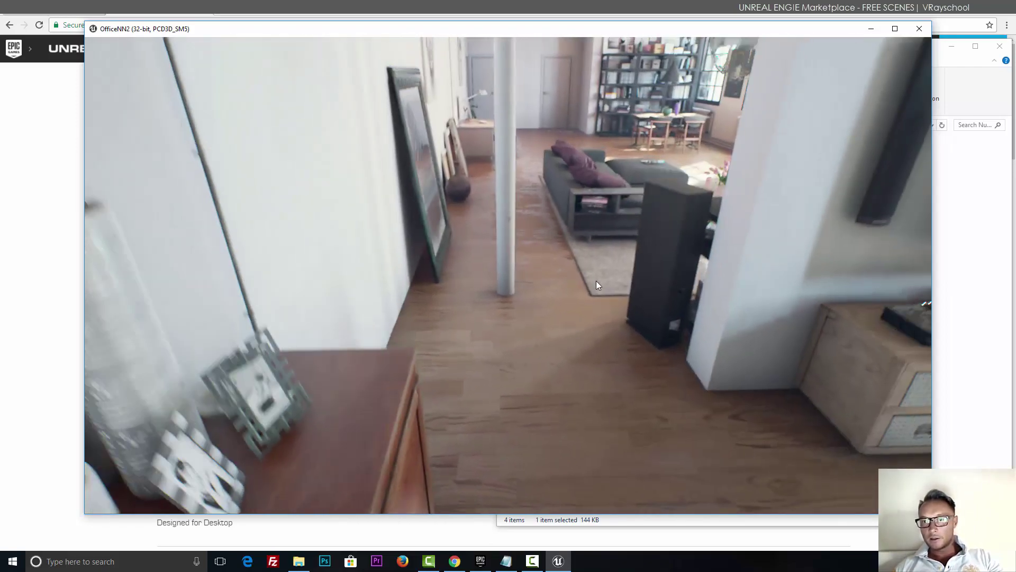
{"action": "key", "text": "Down"}
{"action": "key", "text": "Up"}
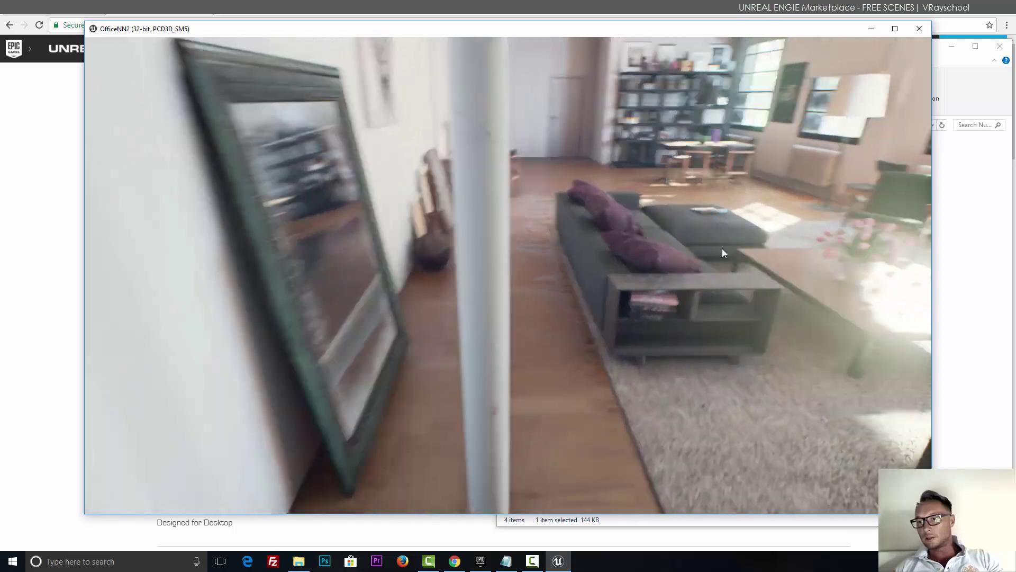
{"action": "left_click_drag", "start_coordinate": [723, 253], "coordinate": [612, 480]}
{"action": "left_click", "coordinate": [598, 451]}
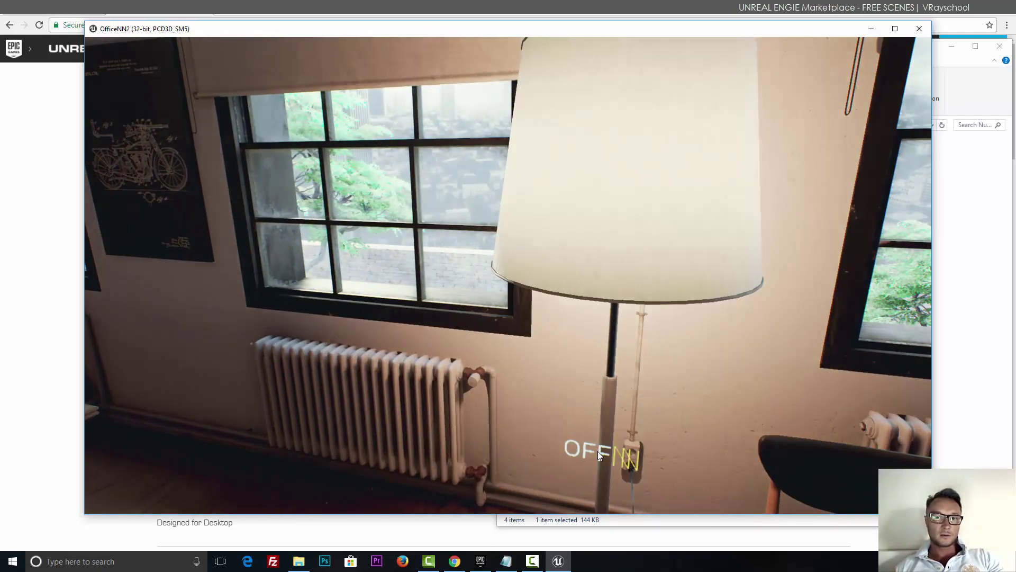
Step: Leave the walkthrough for the main menu and quit the OfficeNN2 application
{"action": "left_click_drag", "start_coordinate": [431, 298], "coordinate": [212, 307]}
{"action": "key", "text": "Escape"}
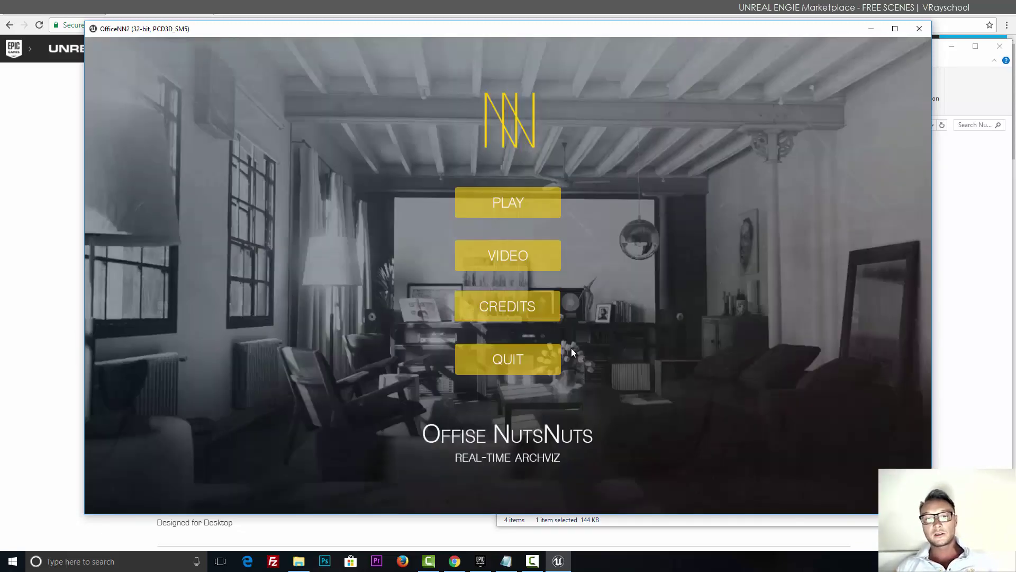
{"action": "left_click", "coordinate": [521, 361]}
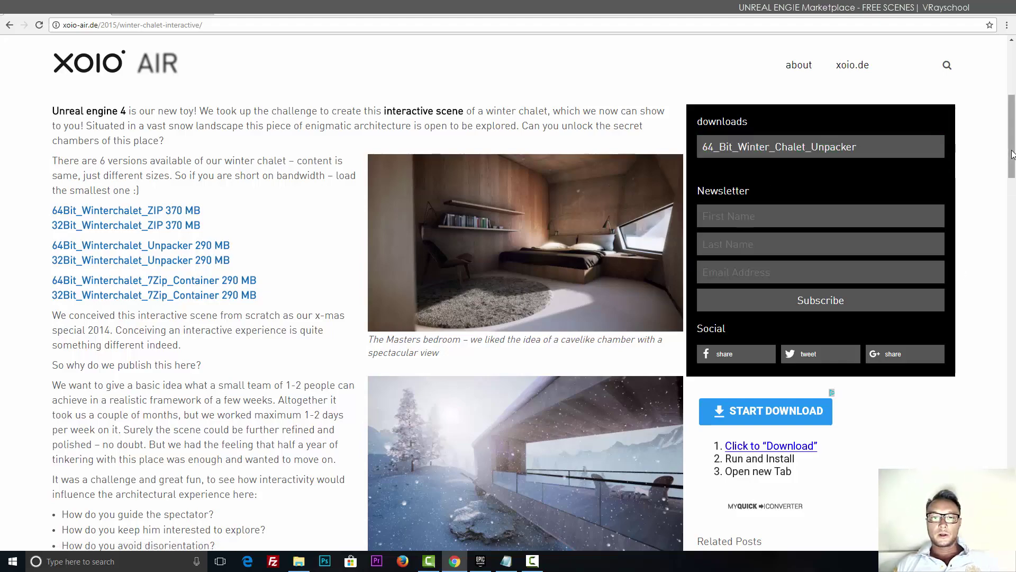
Step: Browse the screenshots on the XOIO AIR winter chalet interactive scene page in the browser
{"action": "left_click_drag", "start_coordinate": [1012, 154], "coordinate": [978, 395]}
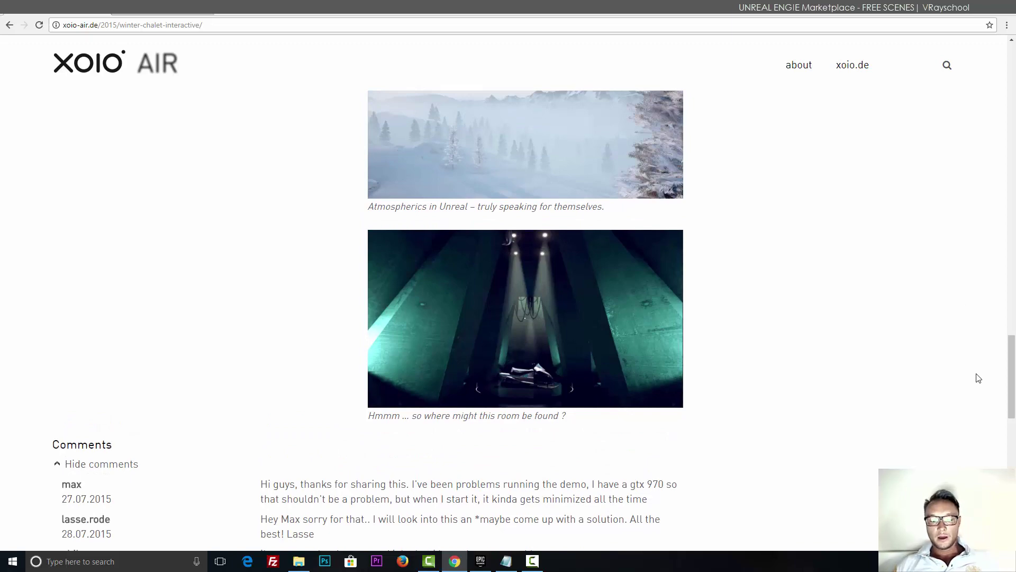
{"action": "scroll", "coordinate": [842, 290], "scroll_direction": "up", "scroll_amount": 4}
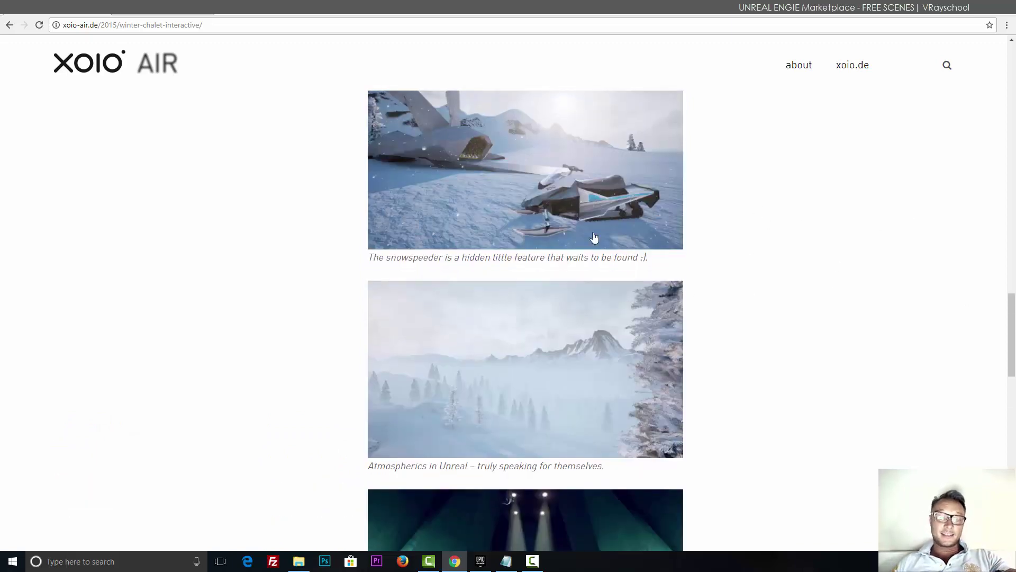